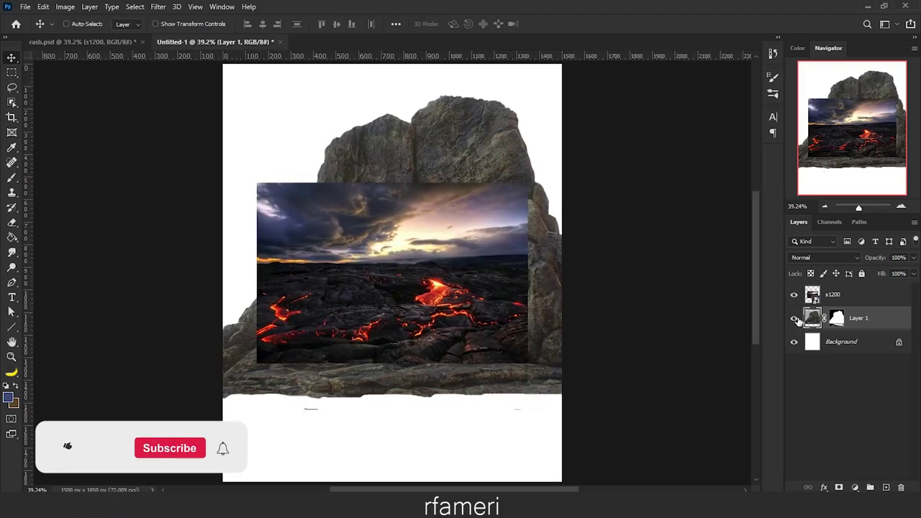
# Enlarge the lava layer, move it beneath the rock, and give it a layer mask.
pyautogui.click(793, 295)
pyautogui.click(836, 318)
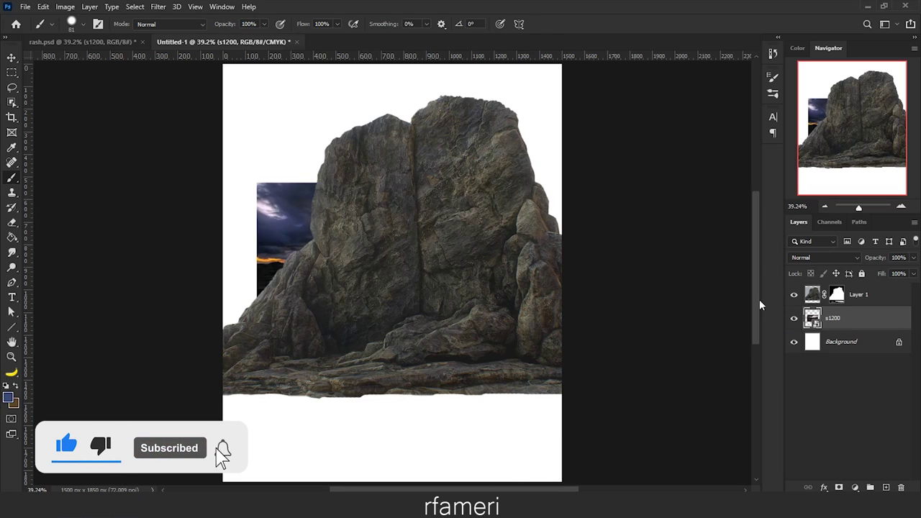
pyautogui.hotkey('ctrl', 't')
pyautogui.moveTo(455, 179)
pyautogui.mouseDown()
pyautogui.moveTo(456, 278)
pyautogui.moveTo(467, 316)
pyautogui.mouseUp()
pyautogui.press('Return')
pyautogui.click(839, 488)
# Inspect where rock meets lava, then bring the lava layer to the top of the stack.
pyautogui.press('z')
pyautogui.moveTo(503, 408); pyautogui.dragTo(540, 408)
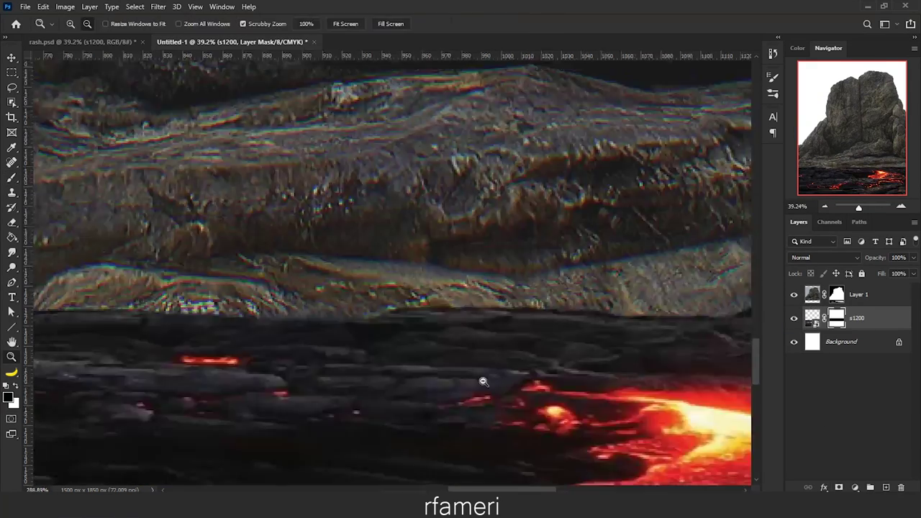
pyautogui.hotkey('ctrl', '0')
pyautogui.hotkey('ctrl', 'shift', ']')
pyautogui.press('v')
# Position the Norway mountain photo behind the rock and mask the stormy sky to reveal the mountains.
pyautogui.moveTo(406, 121); pyautogui.dragTo(421, 190)
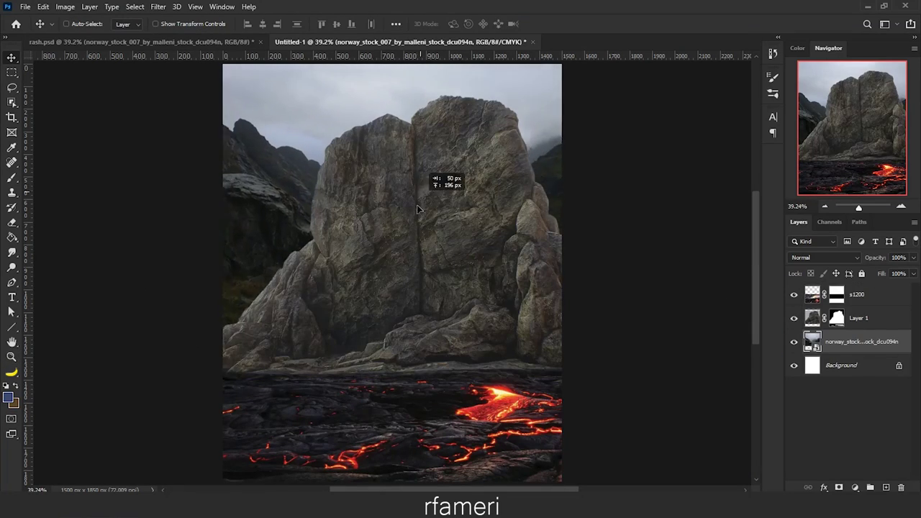
pyautogui.hotkey('ctrl', '[')
pyautogui.click(839, 487)
pyautogui.press('b')
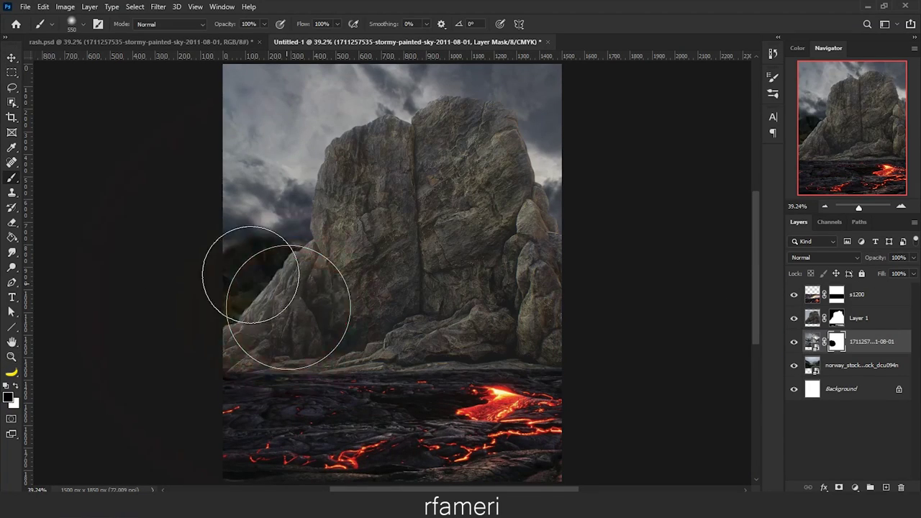
pyautogui.moveTo(288, 308); pyautogui.dragTo(637, 390)
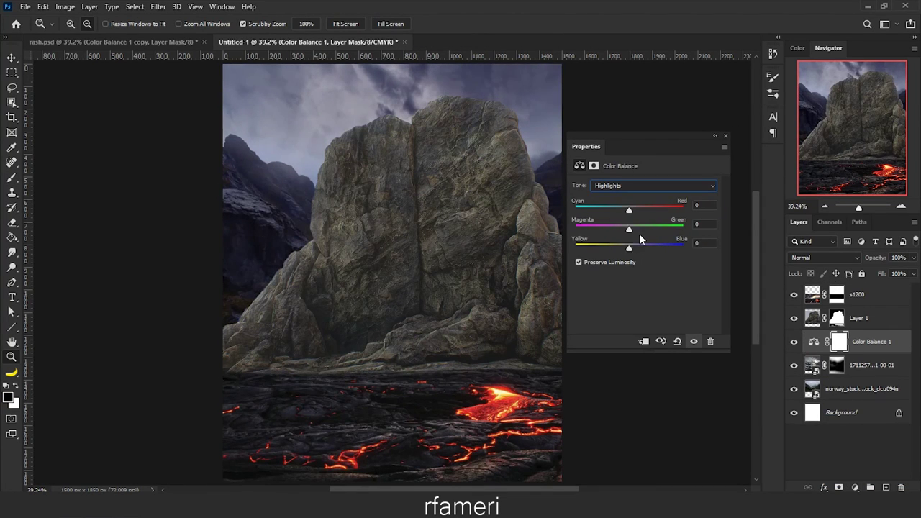
# Add a Levels adjustment with compressed output levels to darken the background.
pyautogui.click(855, 487)
pyautogui.click(856, 328)
pyautogui.moveTo(591, 301); pyautogui.dragTo(621, 300)
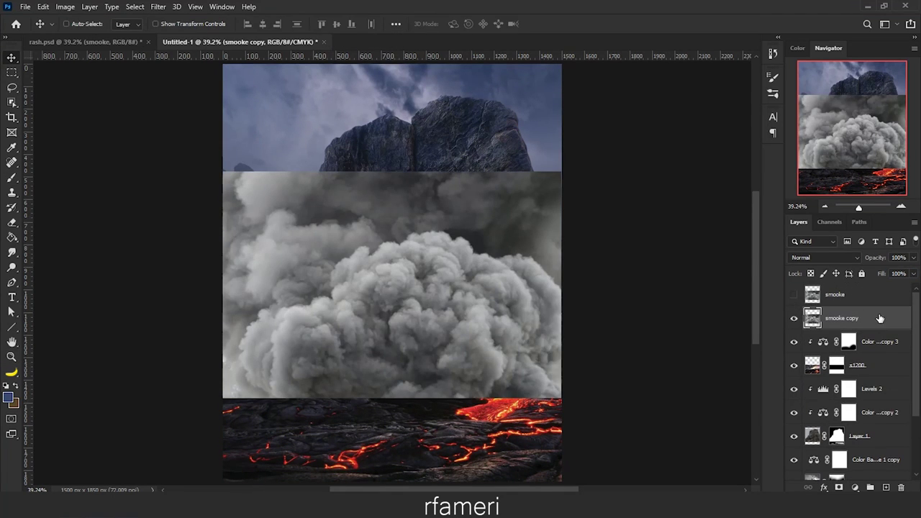
pyautogui.hotkey('ctrl', 'l')
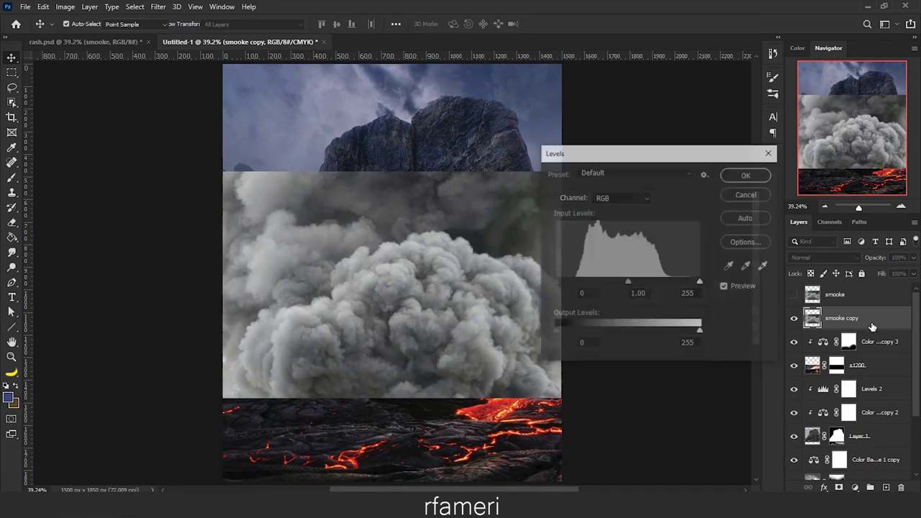
# Darken the smoke copy with Levels input values 188 and 0.2.
pyautogui.write('188')
pyautogui.hotkey('shift', 'Tab')
pyautogui.write('0.2')
pyautogui.click(747, 175)
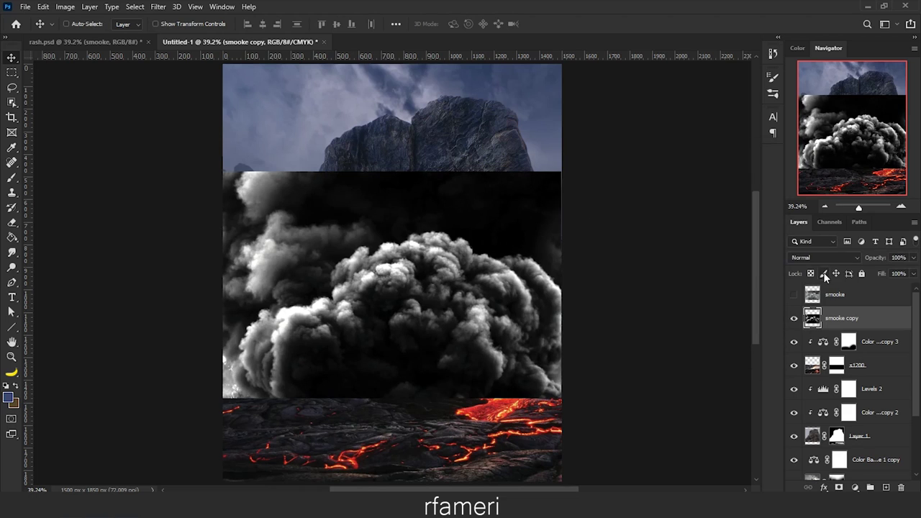
# Hide the darkened smoke copy and add a layer mask to smooke copy 2.
pyautogui.press('z')
pyautogui.click(793, 318)
pyautogui.click(794, 318)
pyautogui.click(793, 318)
pyautogui.click(794, 318)
pyautogui.click(793, 342)
pyautogui.keyDown('ctrl'); pyautogui.click(812, 318); pyautogui.keyUp('ctrl')
pyautogui.click(838, 487)
pyautogui.press('b')
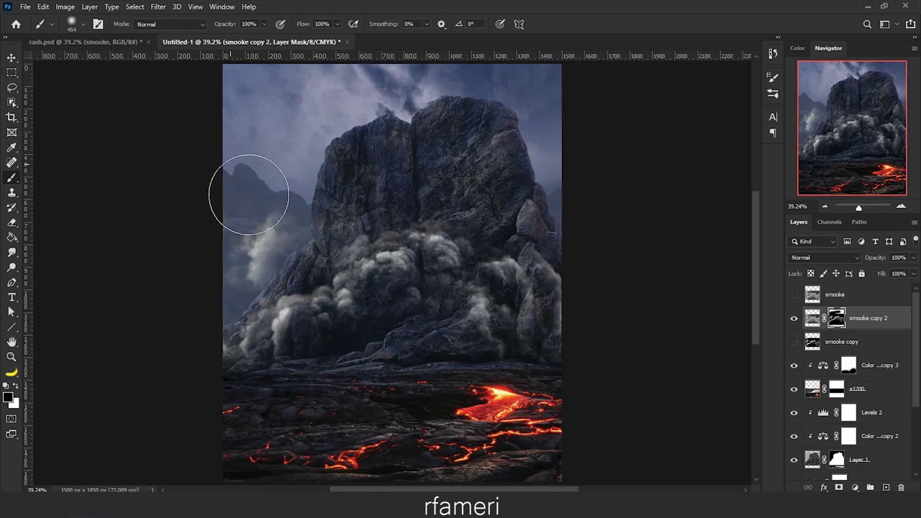
# Duplicate the smoke, move it over the rock base, and rotate it.
pyautogui.press('v')
pyautogui.moveTo(452, 273); pyautogui.dragTo(335, 290)
pyautogui.hotkey('ctrl', 't')
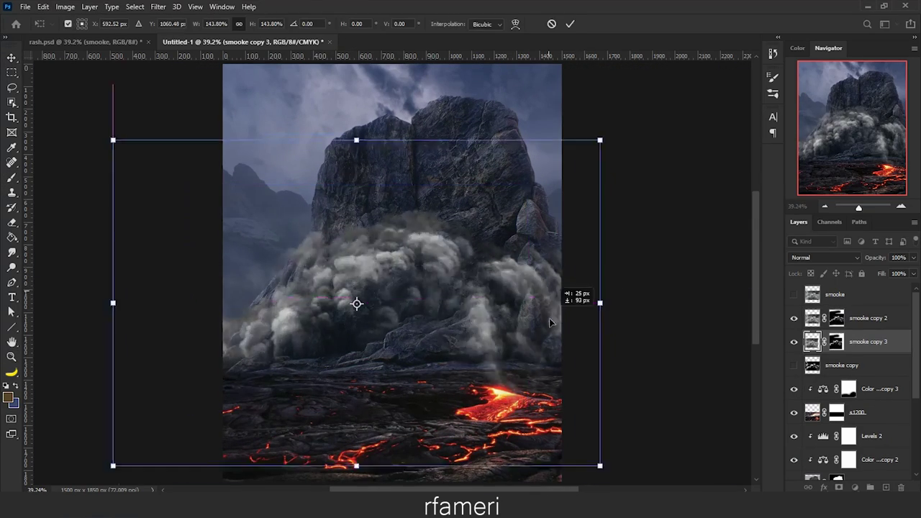
pyautogui.moveTo(547, 292); pyautogui.dragTo(551, 267)
pyautogui.rightClick(452, 264)
pyautogui.click(468, 294)
pyautogui.moveTo(647, 259); pyautogui.dragTo(676, 222)
pyautogui.press('Return')
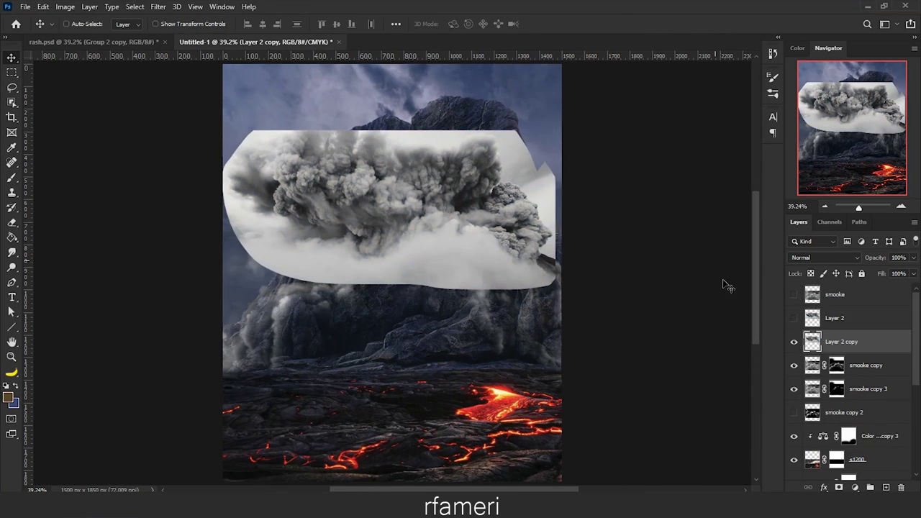
# Darken the cloud smoke with Levels and add a mask to Layer 2 copy 2.
pyautogui.hotkey('ctrl', 'l')
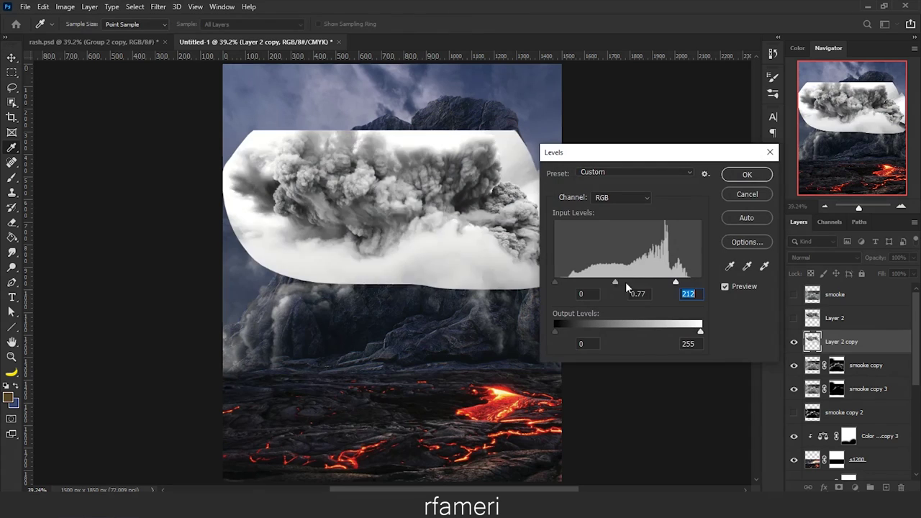
pyautogui.press('Return')
pyautogui.click(793, 342)
pyautogui.click(794, 318)
pyautogui.click(848, 318)
pyautogui.click(840, 488)
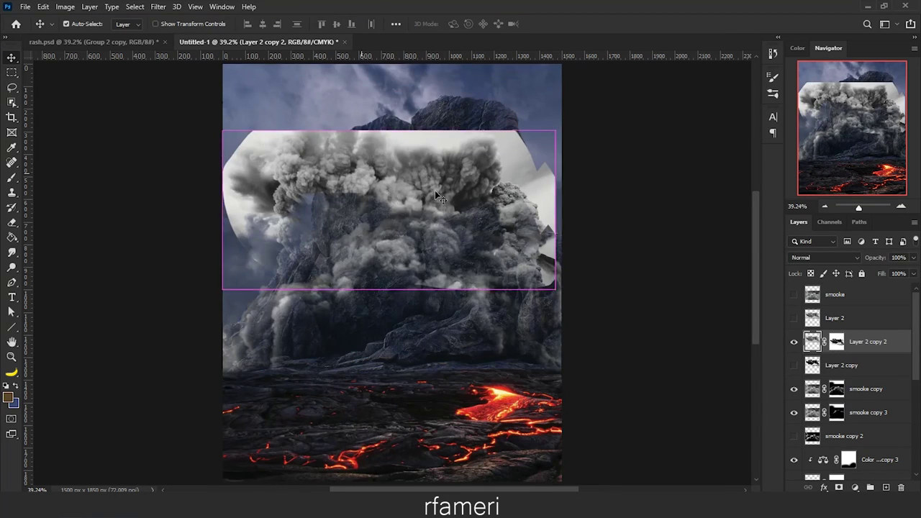
# Enlarge and lower the cloud smoke over the rock, then target its mask for brushing.
pyautogui.moveTo(435, 190); pyautogui.dragTo(472, 264)
pyautogui.hotkey('ctrl', 't')
pyautogui.press('Return')
pyautogui.click(836, 342)
pyautogui.press('b')
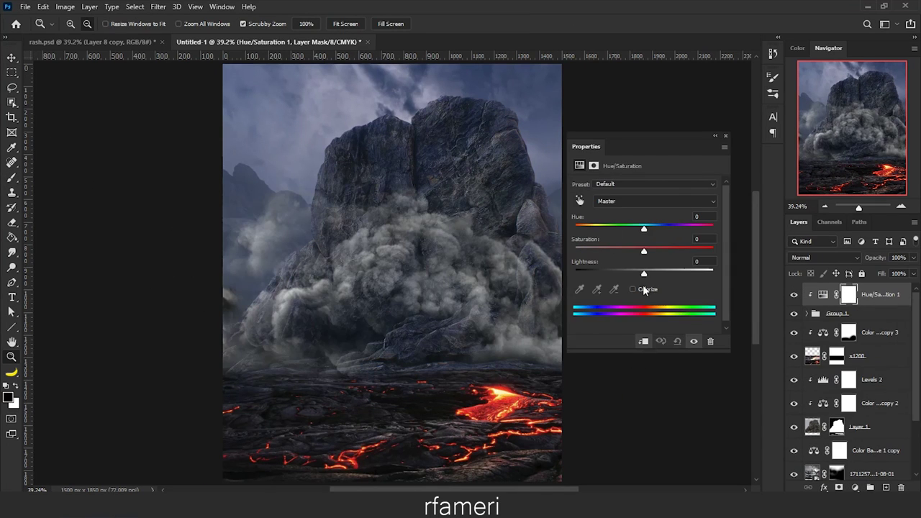
# Colorize the smoke's Hue/Saturation and adjust its hue, saturation and lightness.
pyautogui.click(644, 289)
pyautogui.click(658, 229)
pyautogui.moveTo(601, 252); pyautogui.dragTo(598, 252)
pyautogui.moveTo(660, 229)
pyautogui.mouseDown()
pyautogui.moveTo(629, 229)
pyautogui.moveTo(659, 229)
pyautogui.mouseUp()
# Duplicate the tint as a warmer orange copy above the first, with its mask filled black.
pyautogui.hotkey('ctrl', 'j')
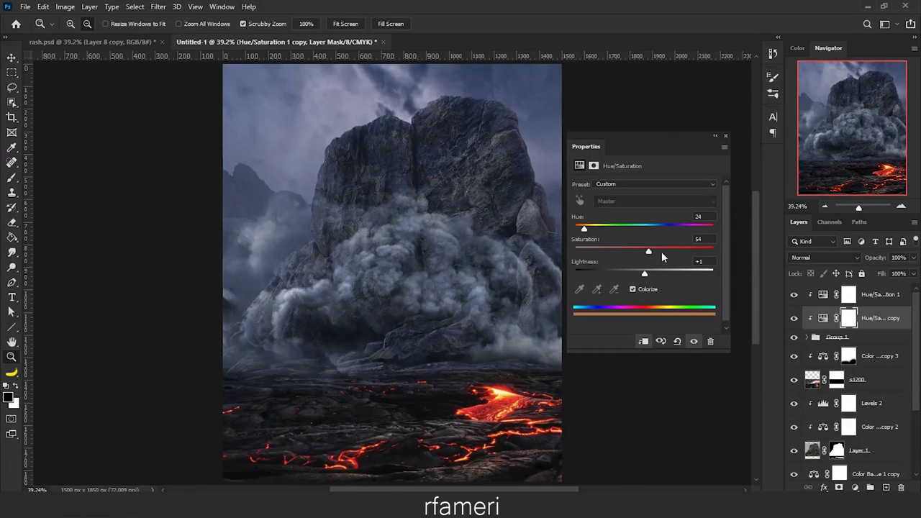
pyautogui.click(662, 252)
pyautogui.hotkey('ctrl', ']')
pyautogui.hotkey('ctrl', 'i')
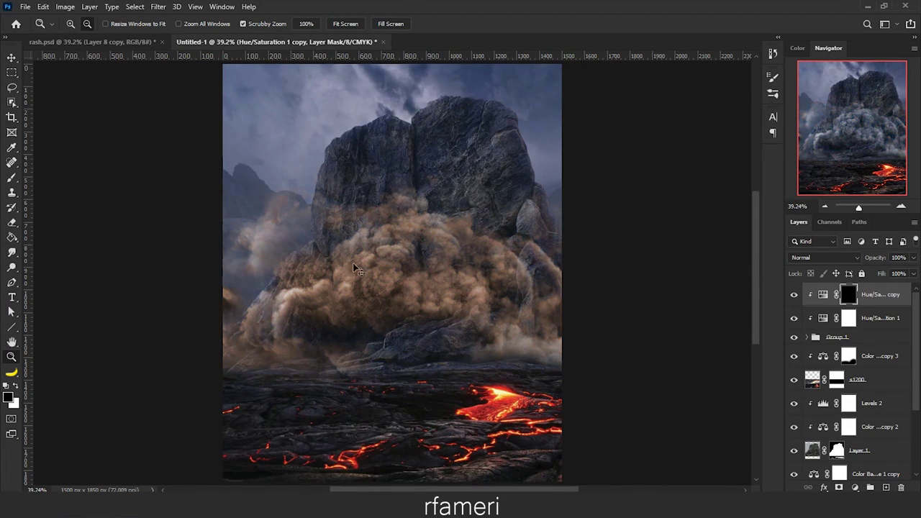
pyautogui.moveTo(794, 294); pyautogui.dragTo(794, 337)
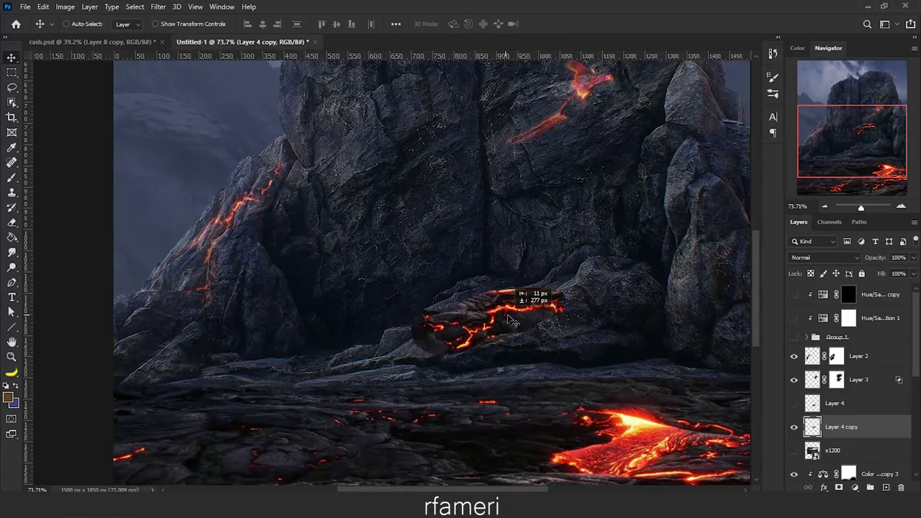
# Transform the lava crack piece, blend it in Screen mode, and mask it.
pyautogui.hotkey('ctrl', 't')
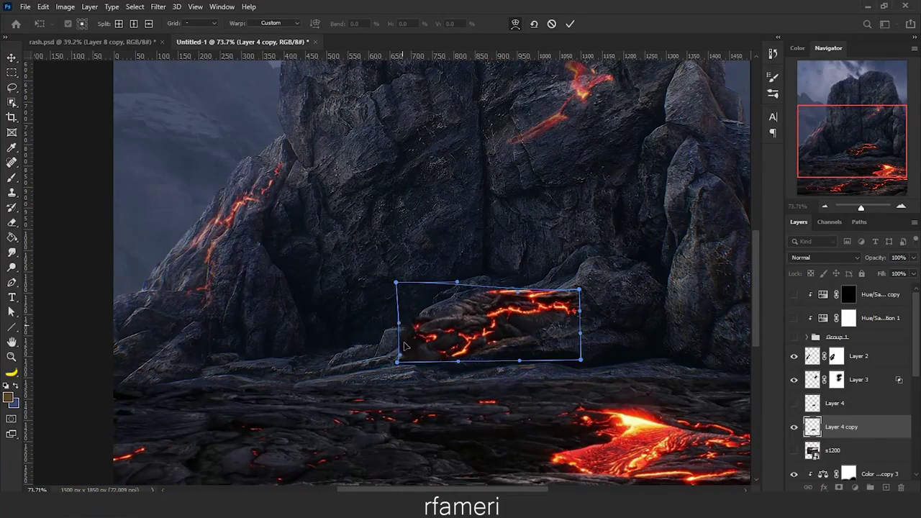
pyautogui.click(825, 258)
pyautogui.click(813, 303)
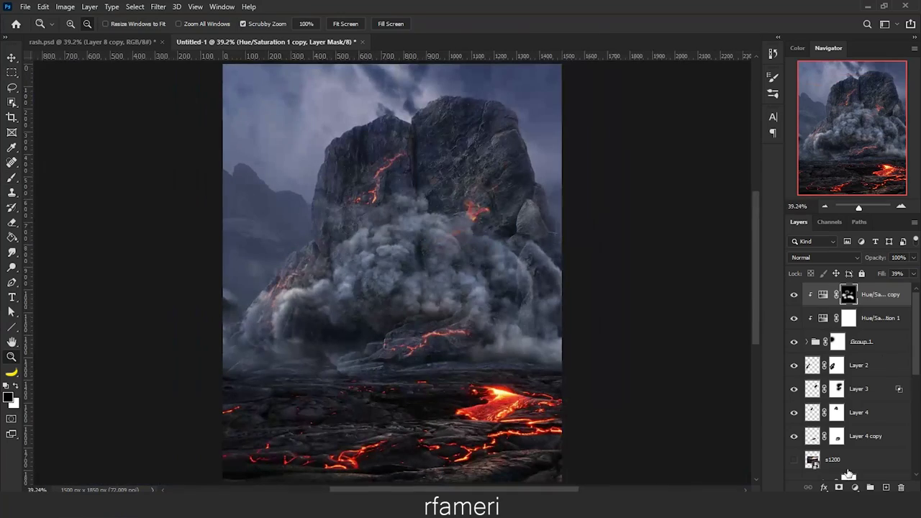
# Invert the Levels 3 mask and paint white to brighten the lower and left smoke.
pyautogui.hotkey('ctrl', 'i')
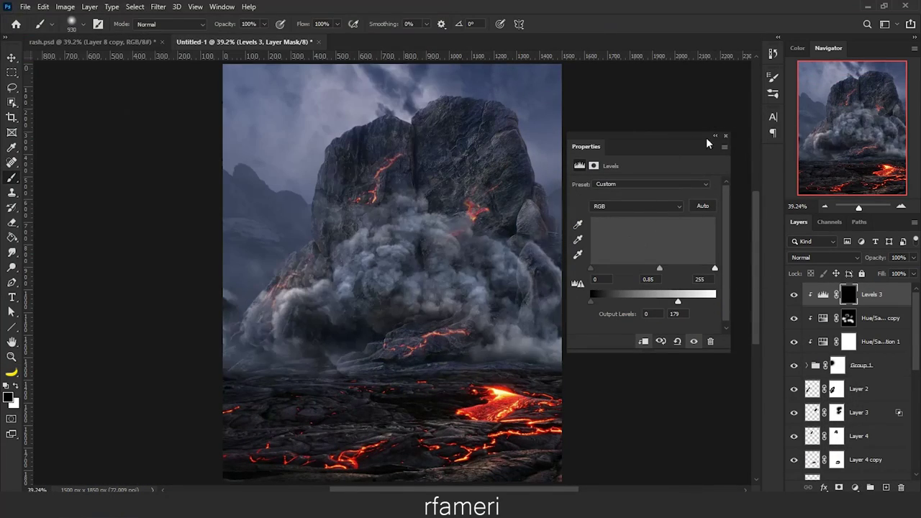
pyautogui.click(726, 135)
pyautogui.press('x')
pyautogui.moveTo(474, 336); pyautogui.dragTo(359, 336)
pyautogui.moveTo(323, 312); pyautogui.dragTo(406, 330)
pyautogui.hotkey('shift', '3')
pyautogui.hotkey('shift', '4')
pyautogui.press('z')
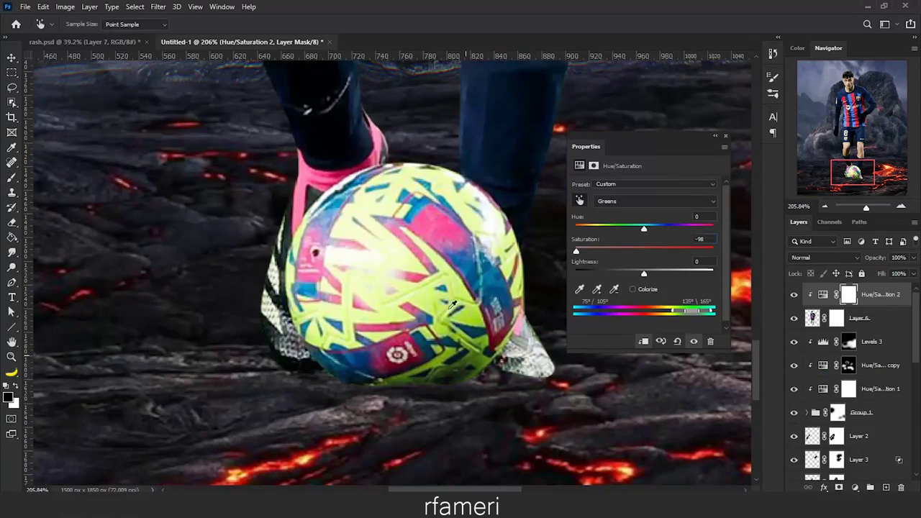
# Fit the composition in view and close the adjustment properties panel.
pyautogui.hotkey('ctrl', '0')
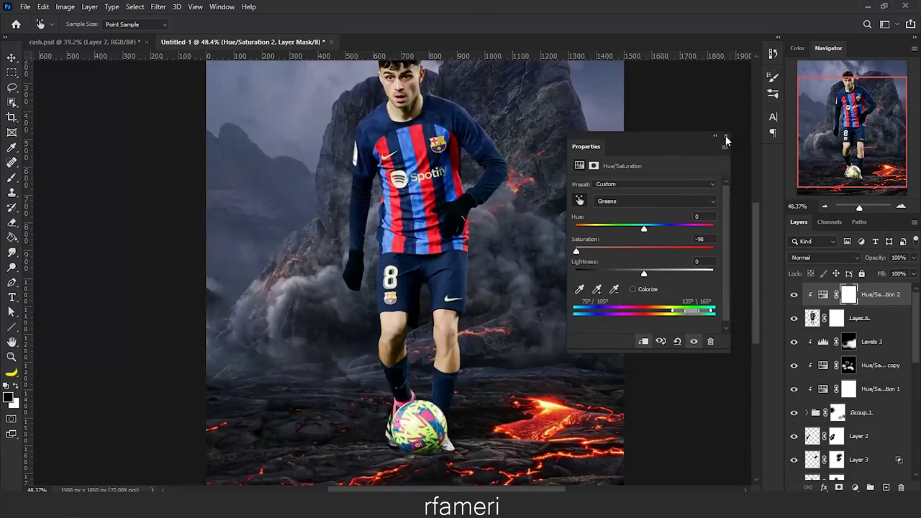
pyautogui.click(715, 137)
pyautogui.press('v')
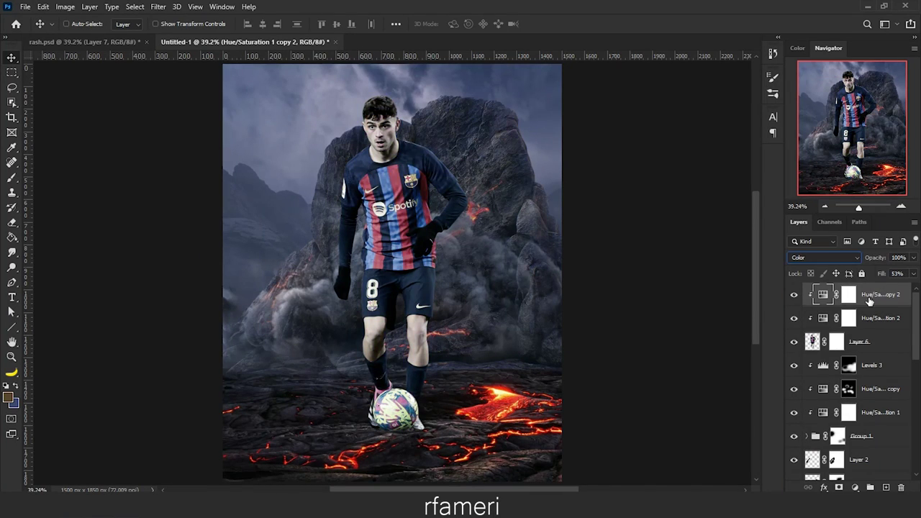
pyautogui.press('z')
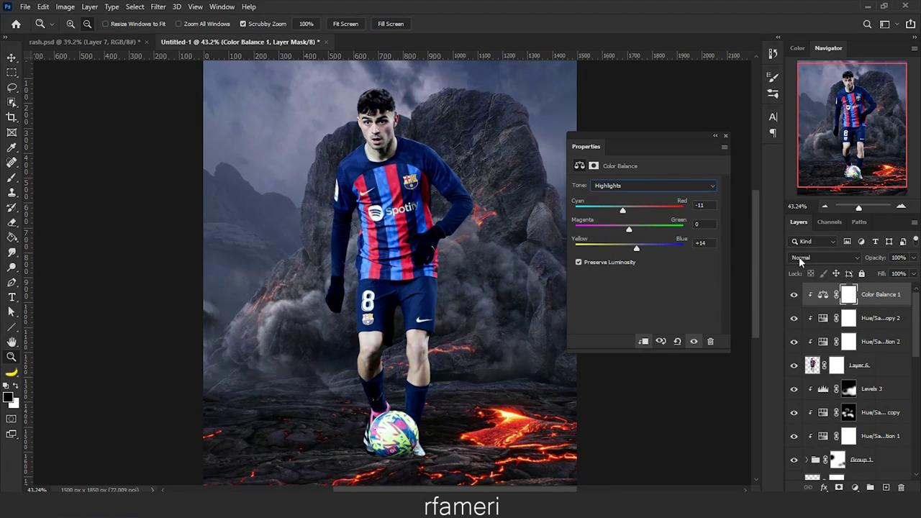
# Add a Levels adjustment for the player and a solid colour fill layer.
pyautogui.click(854, 487)
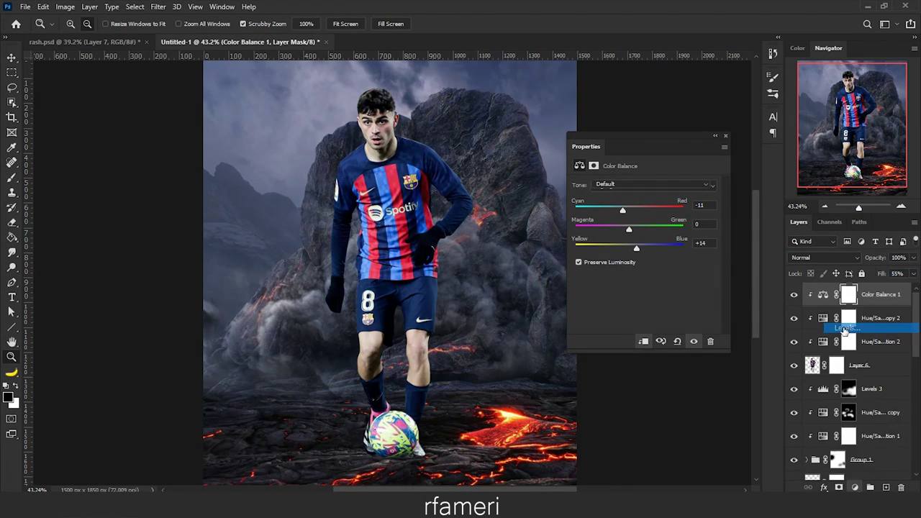
pyautogui.click(849, 326)
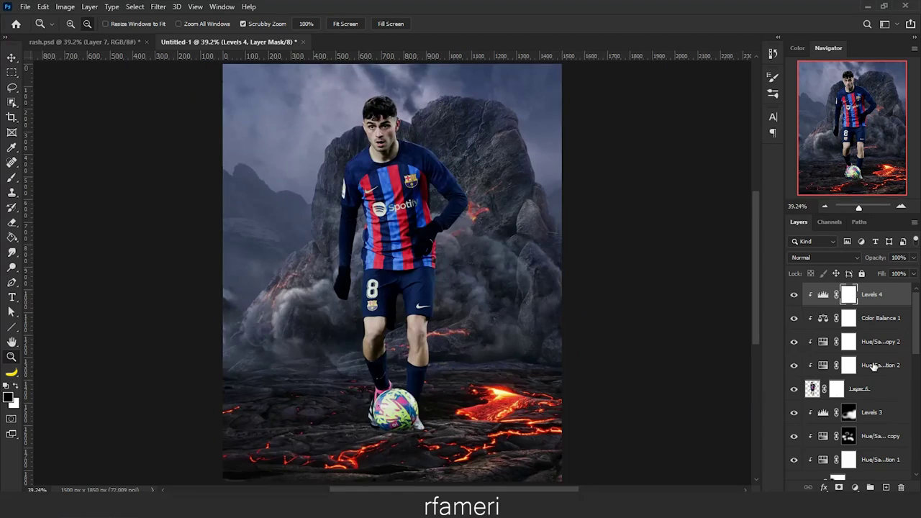
pyautogui.click(853, 290)
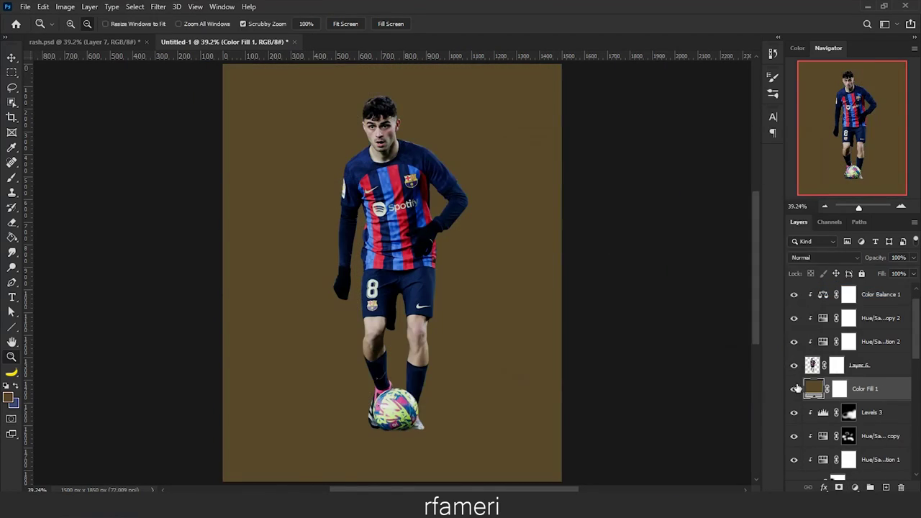
# Add a black Solid Color fill layer in Multiply, invert its mask, and softly brush a shadow under the ball.
pyautogui.click(525, 317)
pyautogui.click(775, 166)
pyautogui.click(823, 256)
pyautogui.click(832, 297)
pyautogui.hotkey('ctrl', 'i')
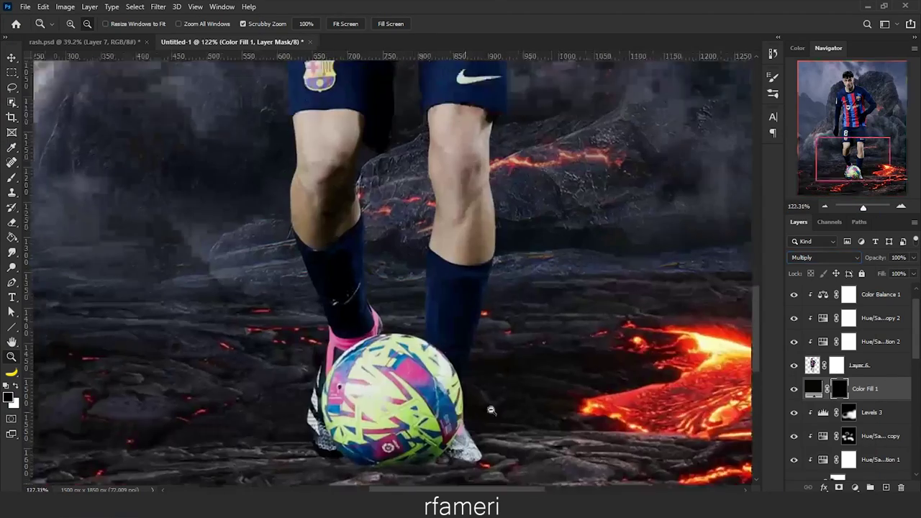
pyautogui.rightClick(388, 189)
pyautogui.press('Escape')
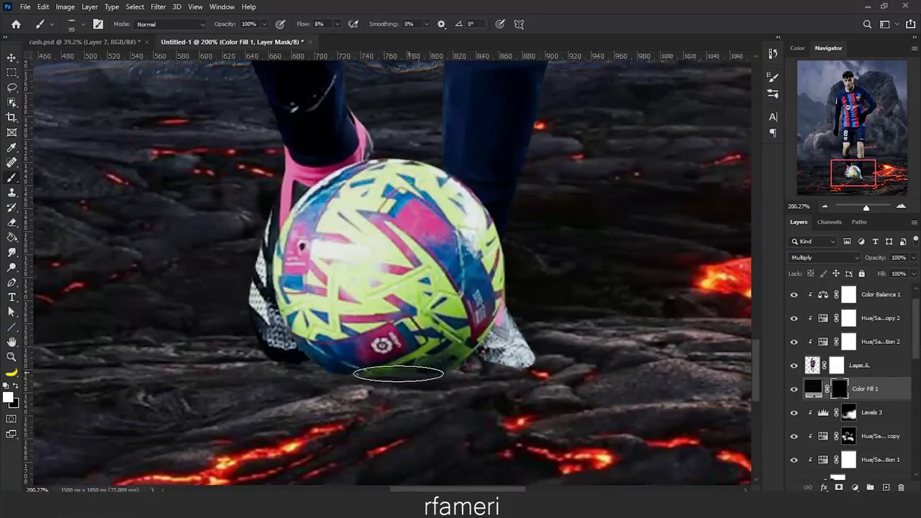
pyautogui.scroll(-2, 458, 376)
pyautogui.scroll(-1, 288, 391)
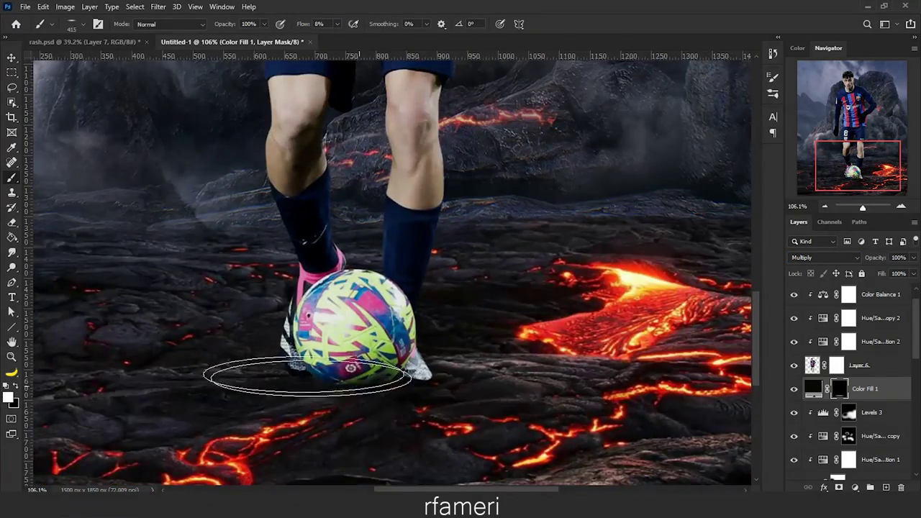
pyautogui.scroll(-5, 403, 370)
pyautogui.scroll(8, 401, 371)
pyautogui.scroll(-3, 406, 382)
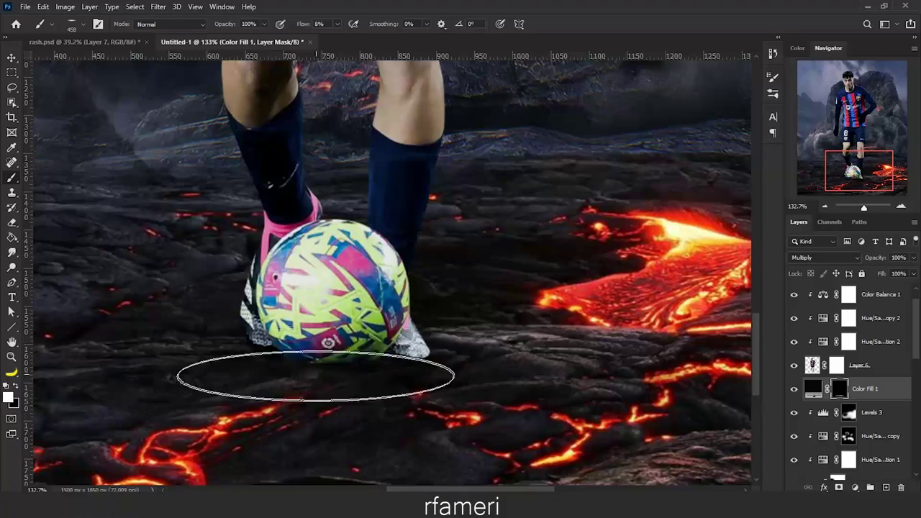
# Duplicate the shadow fill, clip it above Layer 6, and darken the ball with a 3% flow soft brush.
pyautogui.hotkey('ctrl', 'j')
pyautogui.hotkey('ctrl', ']')
pyautogui.hotkey('ctrl', 'alt', 'g')
pyautogui.scroll(5, 453, 345)
pyautogui.hotkey('shift', '0')
pyautogui.hotkey('shift', '3')
pyautogui.scroll(-3, 445, 330)
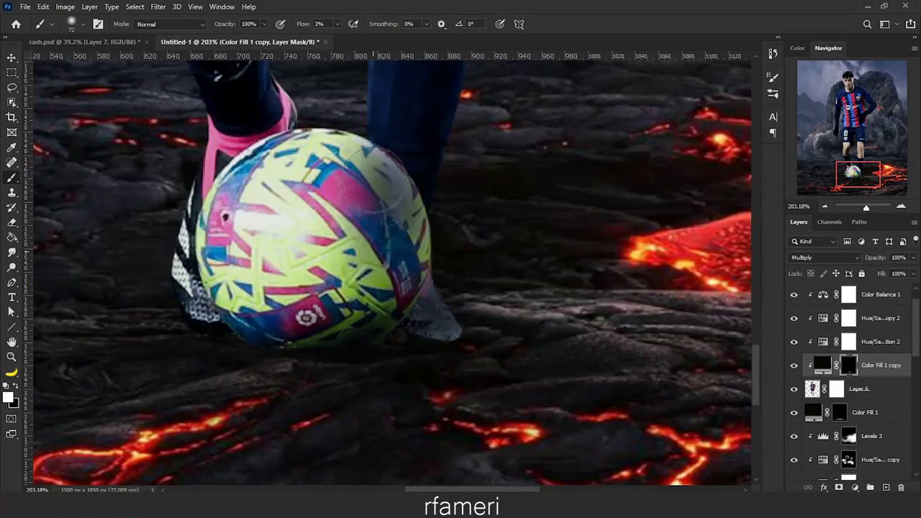
pyautogui.moveTo(373, 180)
pyautogui.mouseDown()
pyautogui.moveTo(288, 230)
pyautogui.moveTo(352, 324)
pyautogui.mouseUp()
# Shade the player's legs on the clipped fill mask, resizing the soft brush to about 100 px.
pyautogui.scroll(-2, 360, 287)
pyautogui.press(']')
pyautogui.press(']')
pyautogui.press(']')
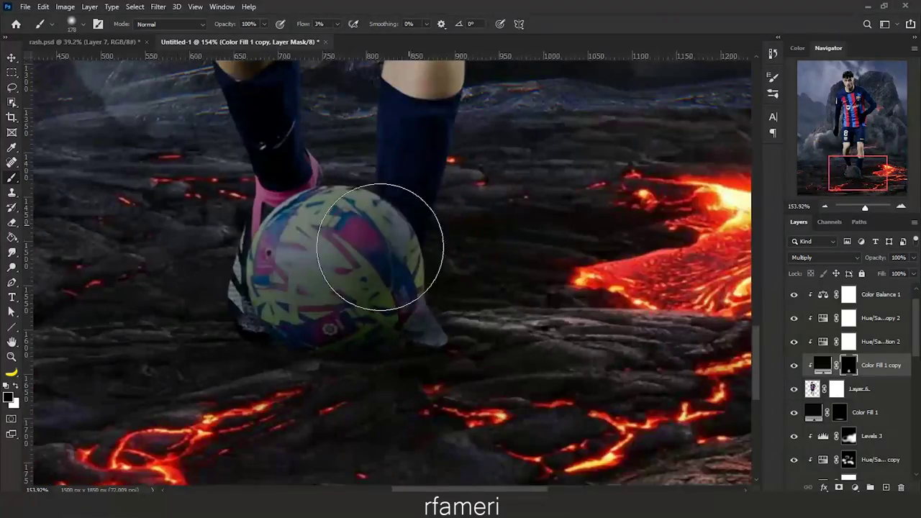
pyautogui.scroll(-3, 410, 219)
pyautogui.scroll(2, 377, 339)
pyautogui.scroll(2, 339, 350)
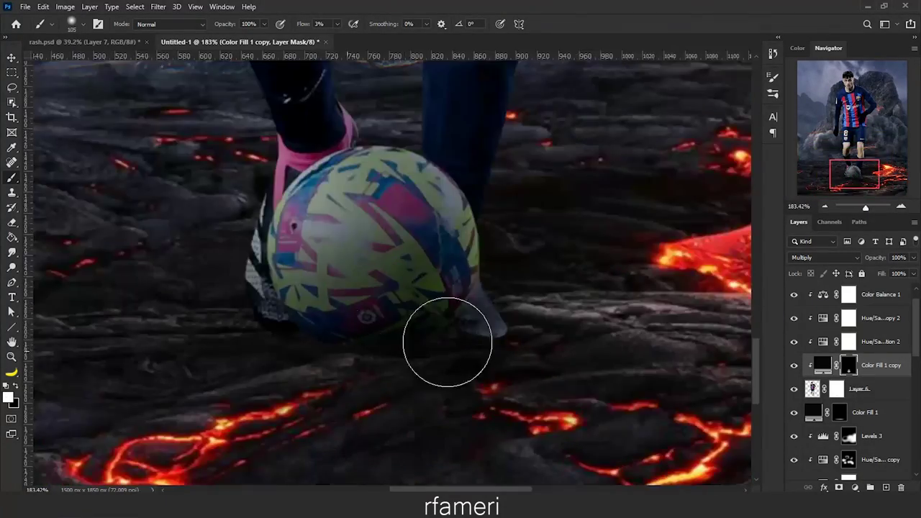
pyautogui.scroll(-4, 339, 350)
pyautogui.scroll(5, 328, 324)
pyautogui.scroll(-2, 354, 300)
pyautogui.scroll(2, 304, 237)
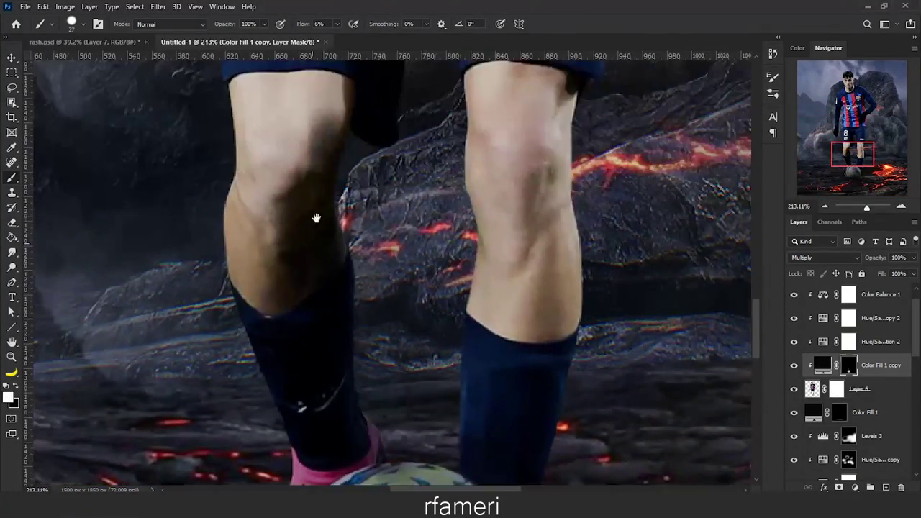
pyautogui.scroll(-2, 295, 328)
pyautogui.press('[')
pyautogui.press('[')
pyautogui.press('[')
pyautogui.scroll(-2, 325, 400)
pyautogui.scroll(-3, 308, 184)
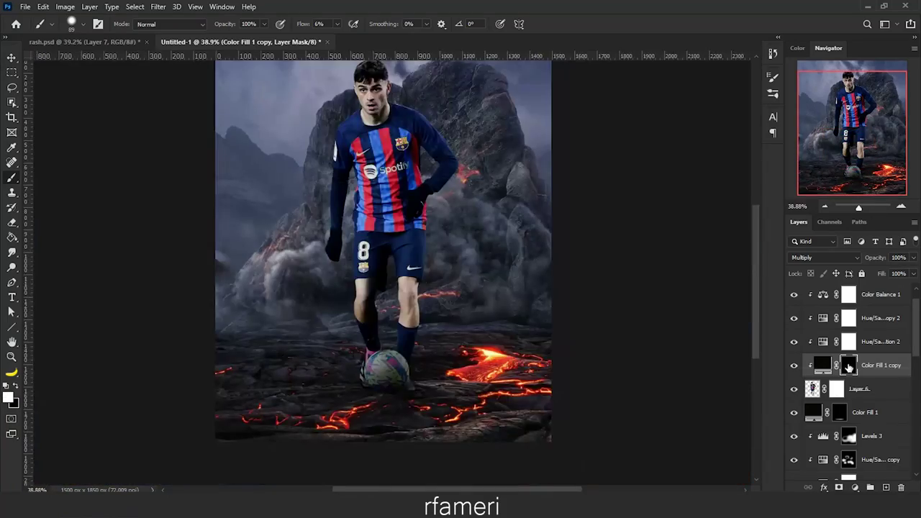
pyautogui.scroll(2, 324, 216)
pyautogui.scroll(1, 353, 249)
pyautogui.press(']')
pyautogui.press(']')
pyautogui.press(']')
pyautogui.moveTo(299, 26); pyautogui.dragTo(291, 26)
pyautogui.scroll(3, 391, 341)
pyautogui.press('[')
pyautogui.press('[')
pyautogui.press('[')
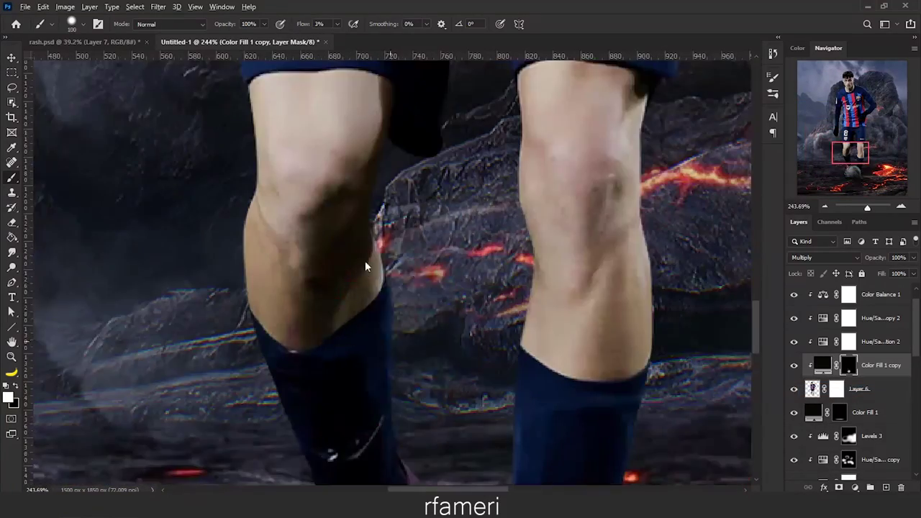
pyautogui.scroll(-3, 387, 291)
pyautogui.press('[')
pyautogui.scroll(4, 462, 267)
pyautogui.scroll(2, 511, 389)
pyautogui.press('[')
pyautogui.press('[')
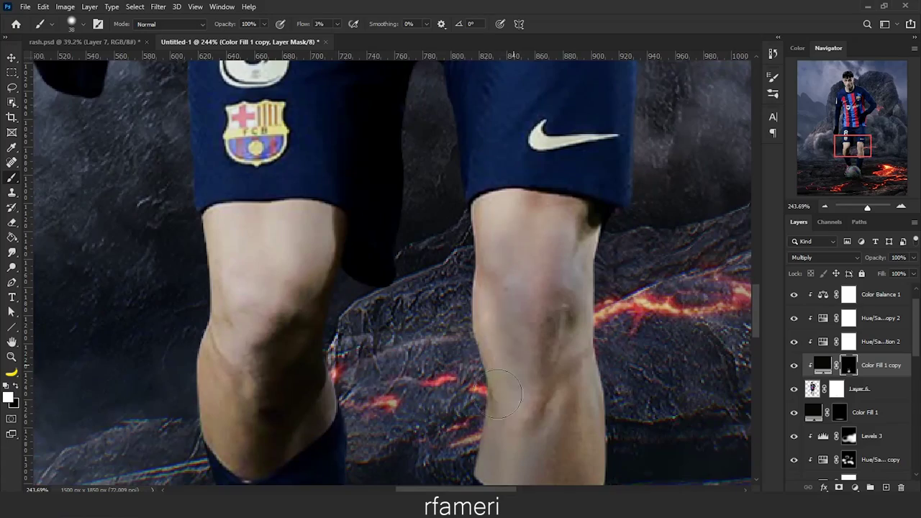
# Continue brushing darker shading across the player's kit, body and face.
pyautogui.scroll(-2, 230, 230)
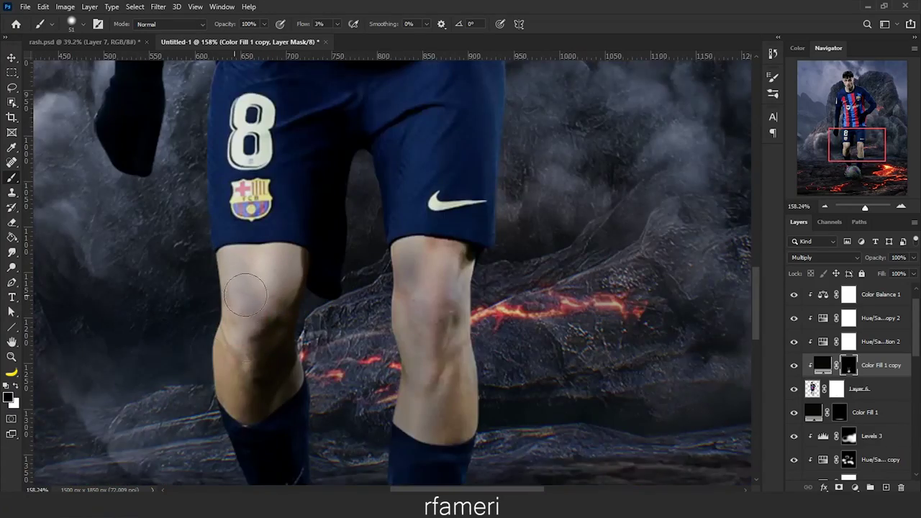
pyautogui.press(']')
pyautogui.scroll(-3, 255, 384)
pyautogui.scroll(4, 473, 341)
pyautogui.scroll(1, 540, 375)
pyautogui.scroll(-3, 539, 375)
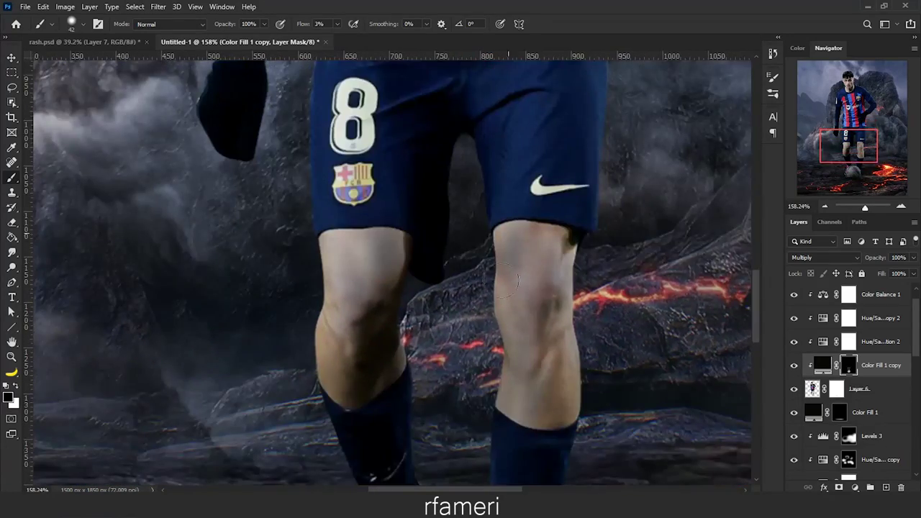
pyautogui.scroll(2, 533, 345)
pyautogui.scroll(4, 525, 288)
pyautogui.scroll(1, 515, 216)
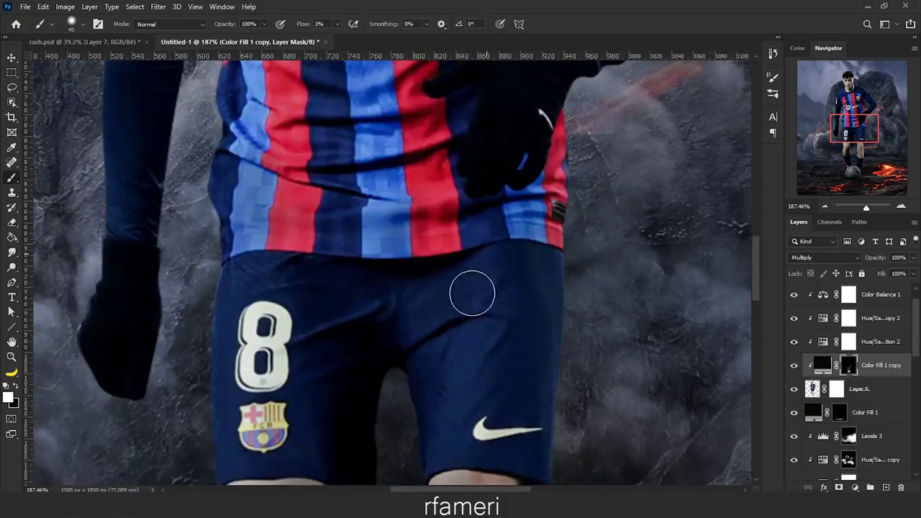
pyautogui.scroll(-1, 472, 293)
pyautogui.scroll(4, 432, 266)
pyautogui.scroll(1, 390, 232)
pyautogui.scroll(2, 270, 265)
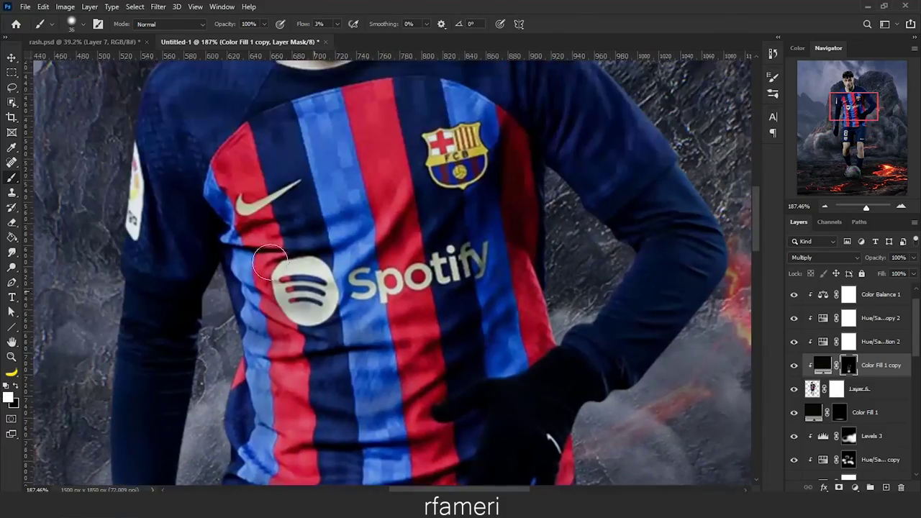
pyautogui.scroll(3, 269, 265)
pyautogui.scroll(2, 504, 211)
pyautogui.scroll(2, 237, 206)
pyautogui.scroll(1, 418, 312)
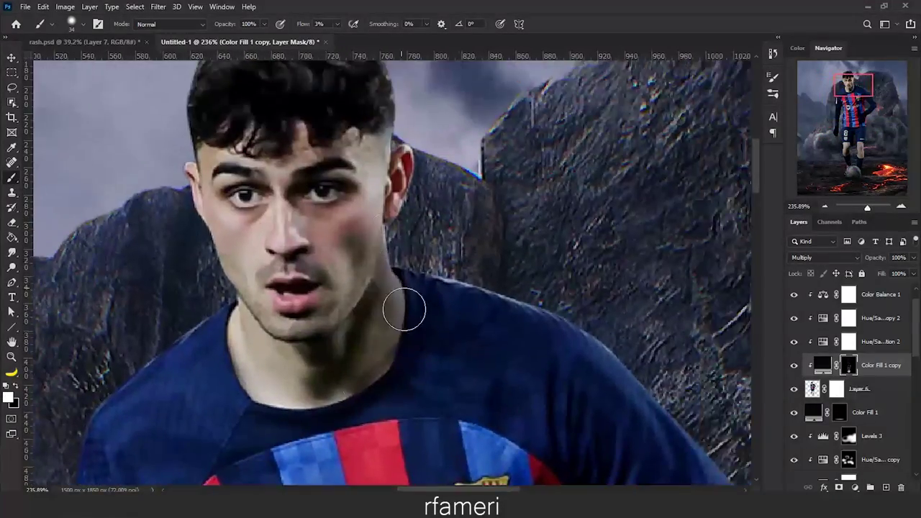
pyautogui.scroll(-1, 404, 310)
pyautogui.scroll(-2, 432, 345)
pyautogui.scroll(3, 432, 345)
pyautogui.scroll(1, 365, 233)
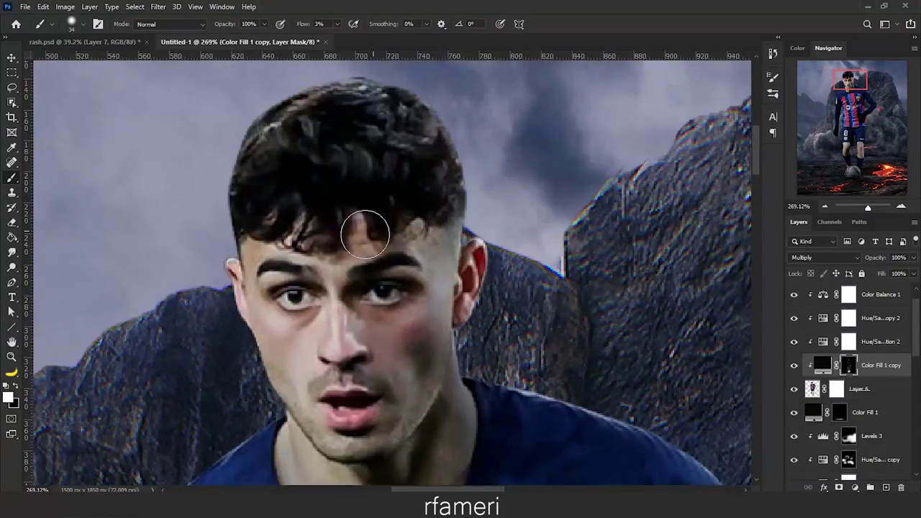
pyautogui.scroll(-3, 392, 249)
pyautogui.scroll(-2, 417, 248)
pyautogui.scroll(-5, 436, 246)
pyautogui.hscroll(-3, 432, 245)
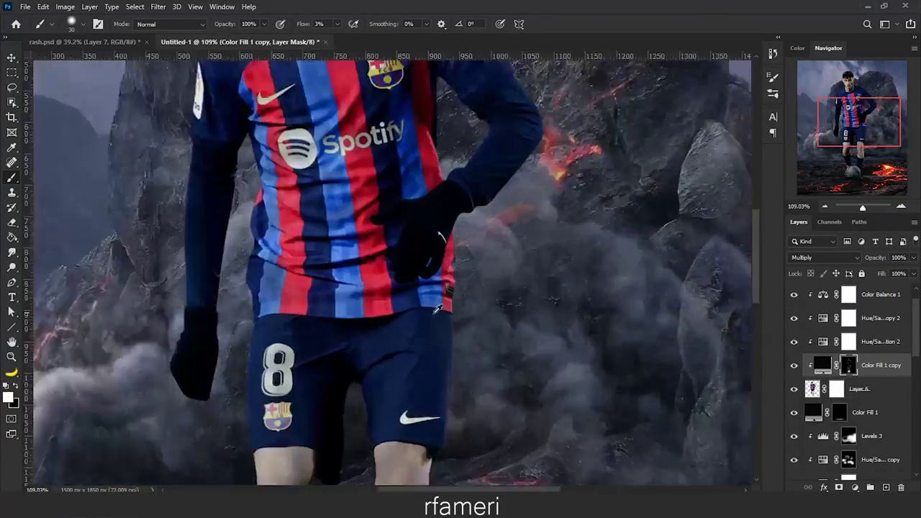
pyautogui.scroll(2, 429, 243)
pyautogui.scroll(-4, 311, 331)
pyautogui.scroll(2, 427, 304)
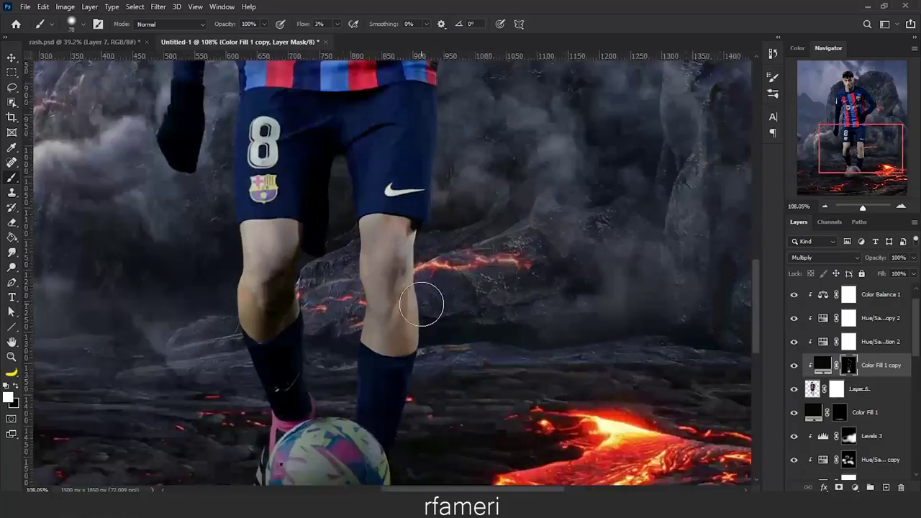
pyautogui.scroll(-2, 370, 296)
pyautogui.scroll(-1, 371, 296)
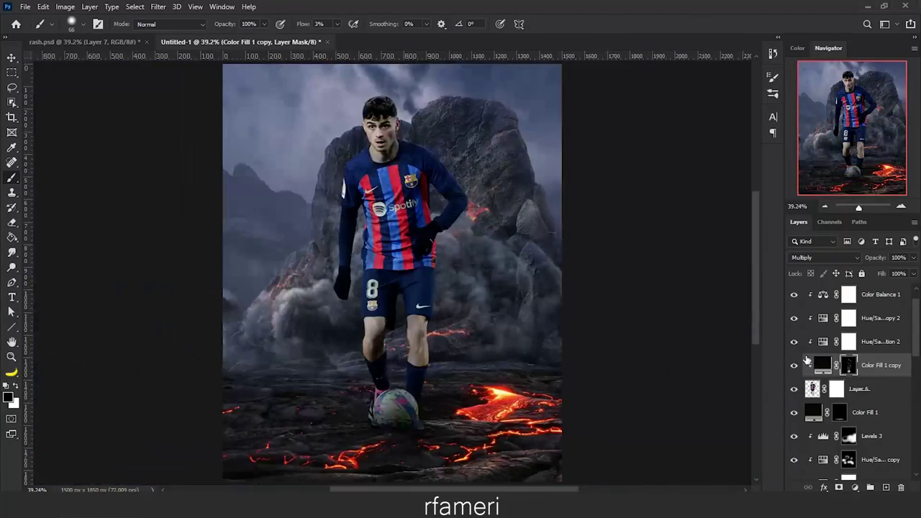
# Open the Levels adjustment, bring the player's head into view, and set white as the painting colour.
pyautogui.doubleClick(825, 295)
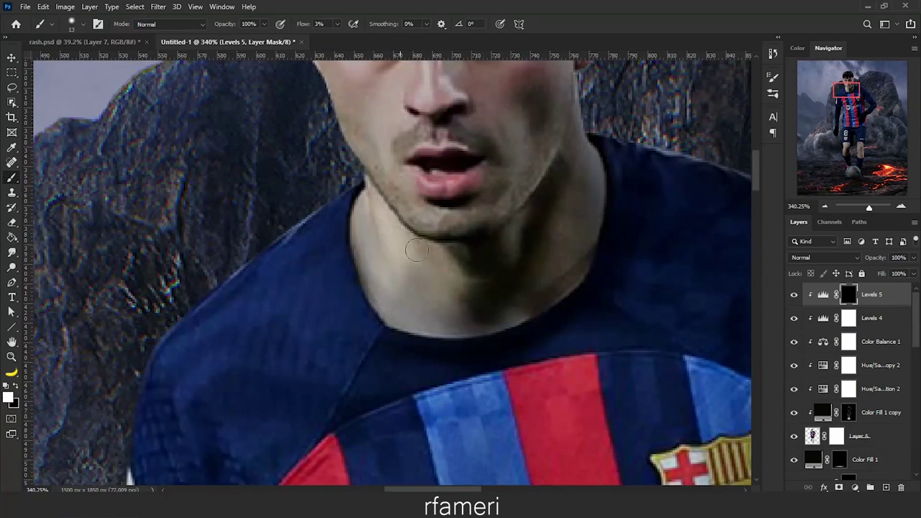
pyautogui.scroll(-3, 399, 332)
pyautogui.scroll(4, 370, 254)
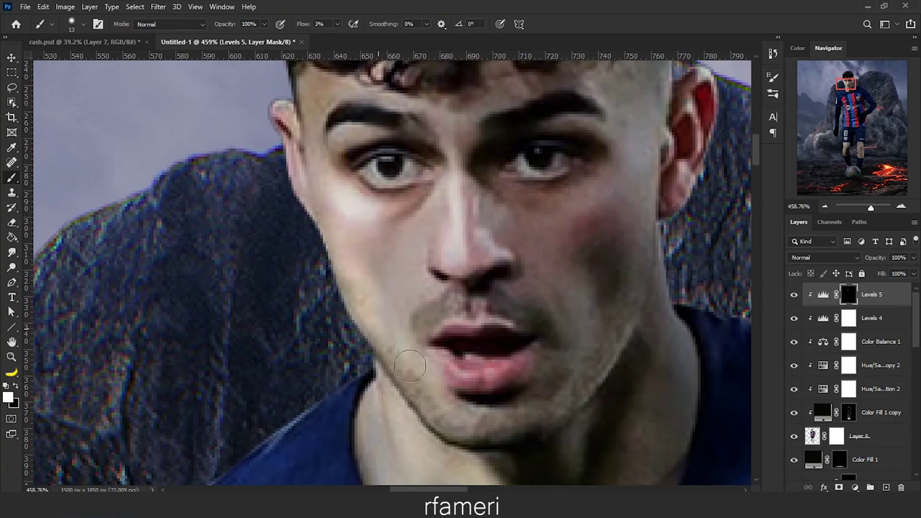
pyautogui.moveTo(383, 234); pyautogui.dragTo(416, 374)
pyautogui.press('x')
# Paint low-flow white highlights on the Levels 5 mask over the face, knees and shoulder edges.
pyautogui.scroll(-2, 364, 269)
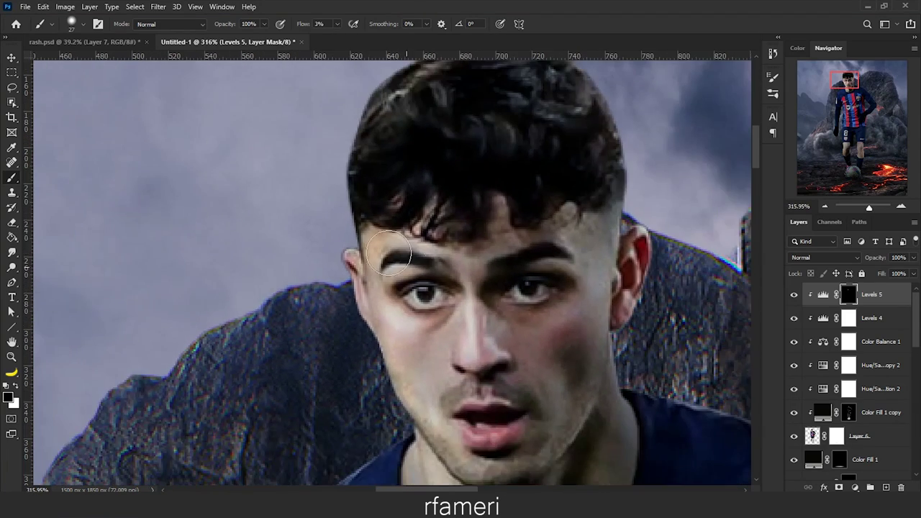
pyautogui.scroll(2, 364, 268)
pyautogui.scroll(-2, 338, 274)
pyautogui.scroll(1, 305, 279)
pyautogui.scroll(-2, 206, 180)
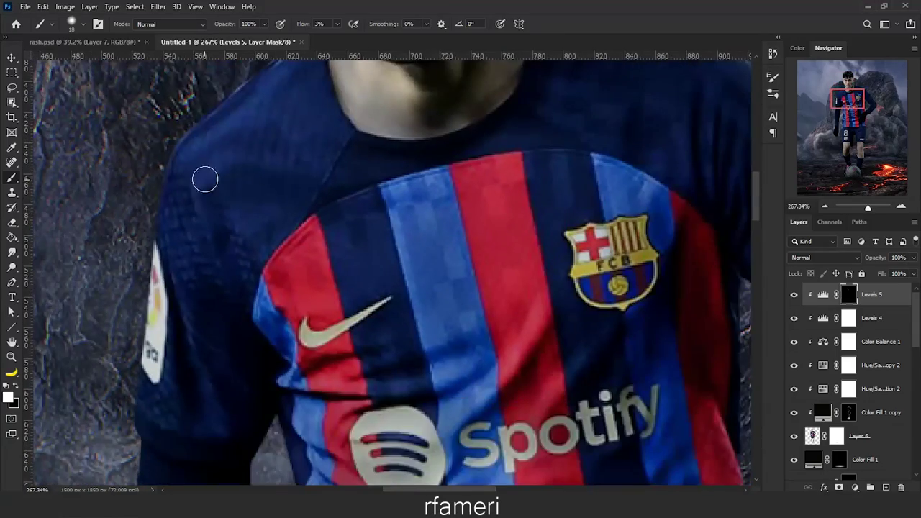
pyautogui.scroll(-3, 268, 246)
pyautogui.scroll(-3, 363, 287)
pyautogui.press('x')
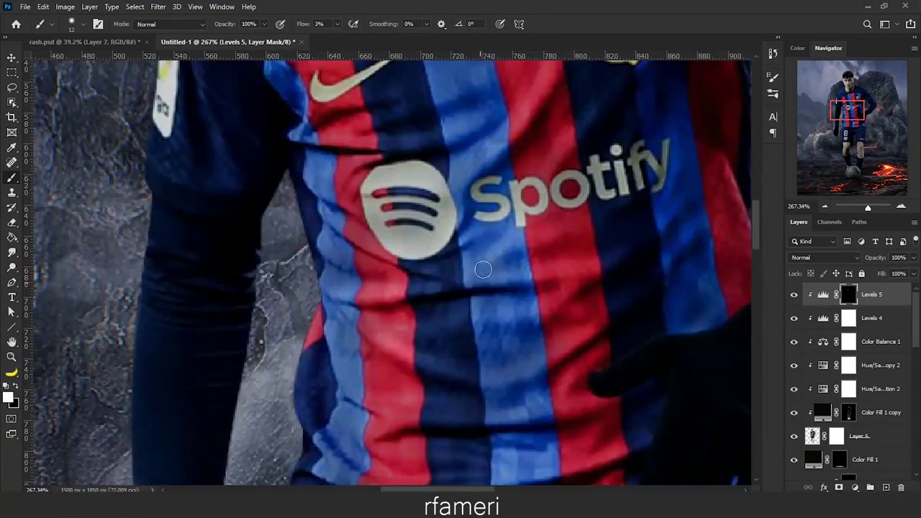
pyautogui.scroll(2, 520, 274)
pyautogui.scroll(3, 421, 261)
pyautogui.scroll(-5, 367, 267)
pyautogui.scroll(1, 389, 205)
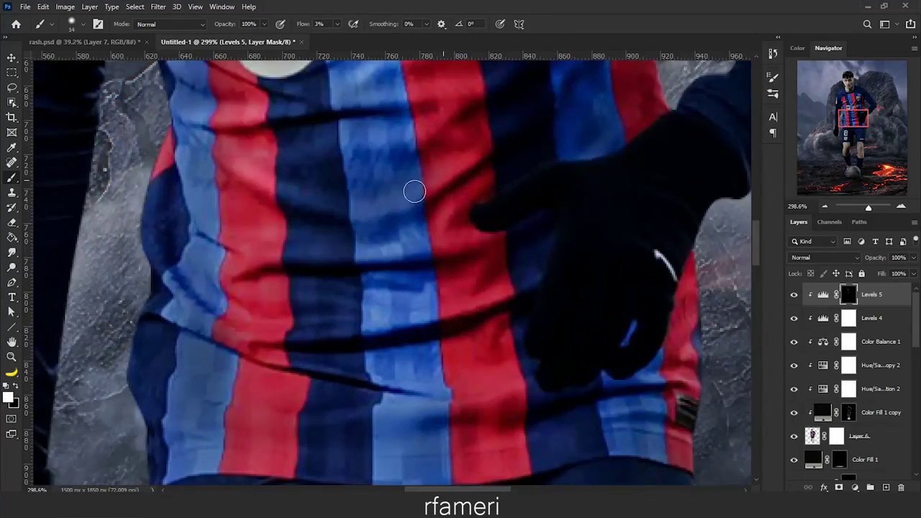
pyautogui.scroll(-2, 389, 204)
pyautogui.scroll(-5, 309, 211)
pyautogui.scroll(-2, 243, 267)
pyautogui.scroll(3, 329, 325)
pyautogui.scroll(3, 300, 278)
pyautogui.scroll(-1, 319, 372)
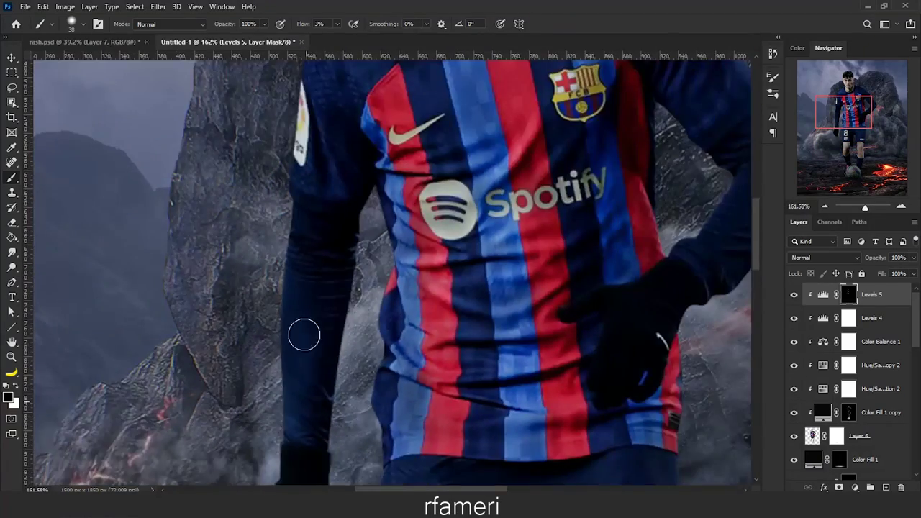
pyautogui.scroll(-2, 304, 335)
pyautogui.scroll(-2, 310, 325)
pyautogui.scroll(3, 319, 325)
pyautogui.scroll(-3, 362, 264)
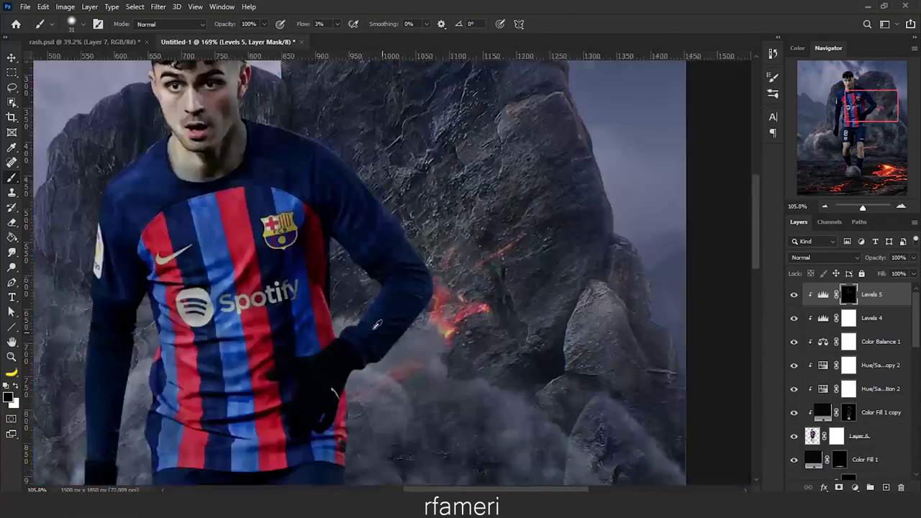
pyautogui.scroll(4, 376, 325)
pyautogui.scroll(-3, 318, 310)
pyautogui.scroll(2, 275, 300)
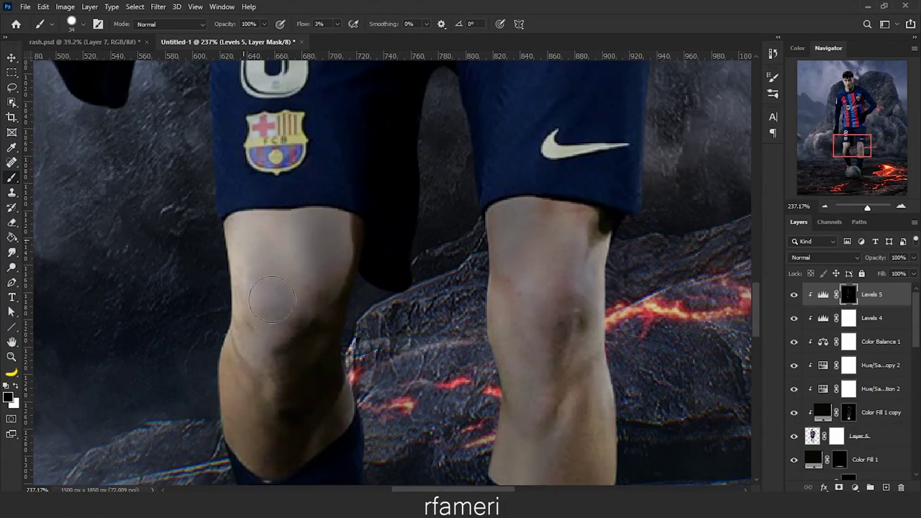
pyautogui.scroll(-2, 272, 299)
pyautogui.scroll(-4, 281, 317)
pyautogui.scroll(-3, 274, 331)
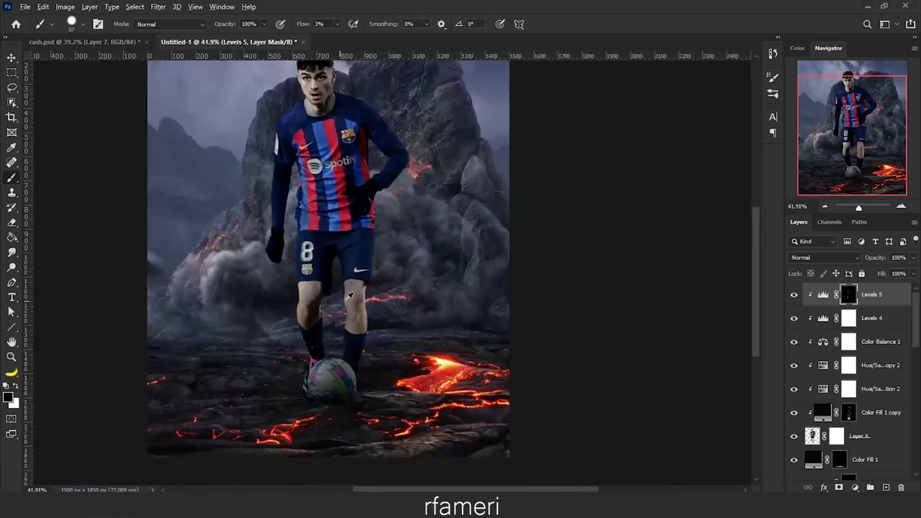
pyautogui.scroll(4, 318, 281)
pyautogui.scroll(-4, 319, 280)
pyautogui.scroll(5, 367, 176)
pyautogui.scroll(-2, 366, 181)
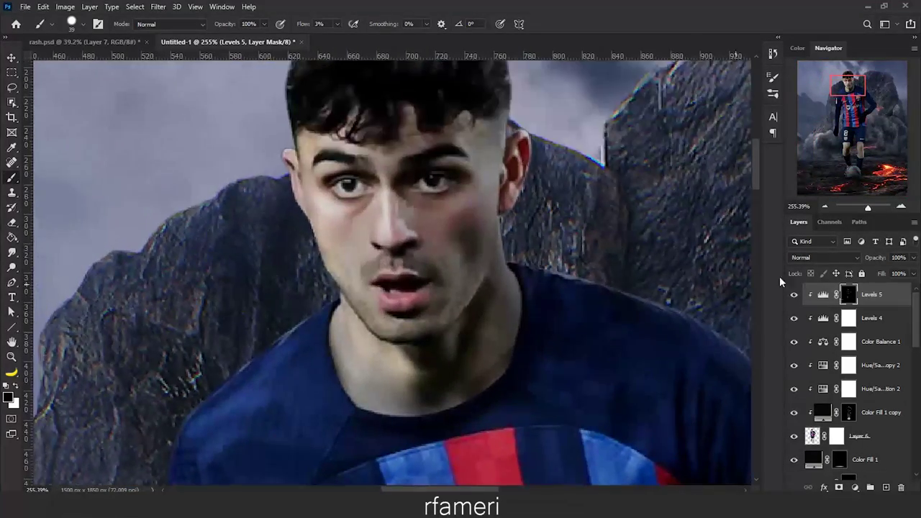
# View the painted highlight mask on its own, then return to the full composite.
pyautogui.keyDown('alt'); pyautogui.click(848, 294); pyautogui.keyUp('alt')
pyautogui.scroll(3, 341, 262)
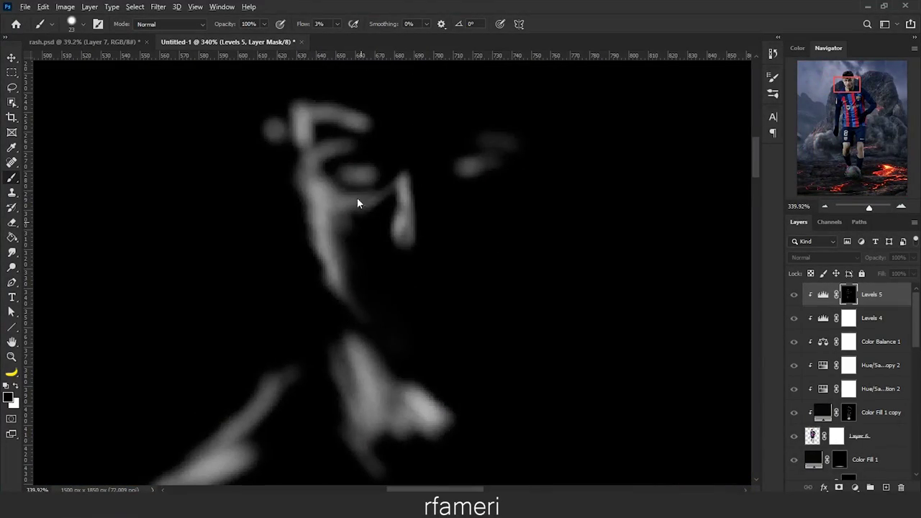
pyautogui.scroll(-2, 294, 228)
pyautogui.keyDown('alt'); pyautogui.click(849, 294); pyautogui.keyUp('alt')
pyautogui.scroll(2, 375, 184)
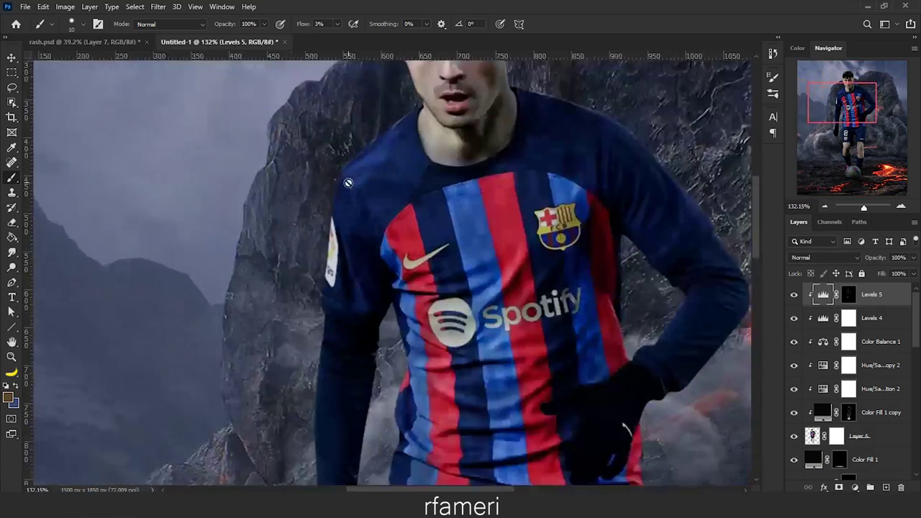
pyautogui.scroll(2, 375, 184)
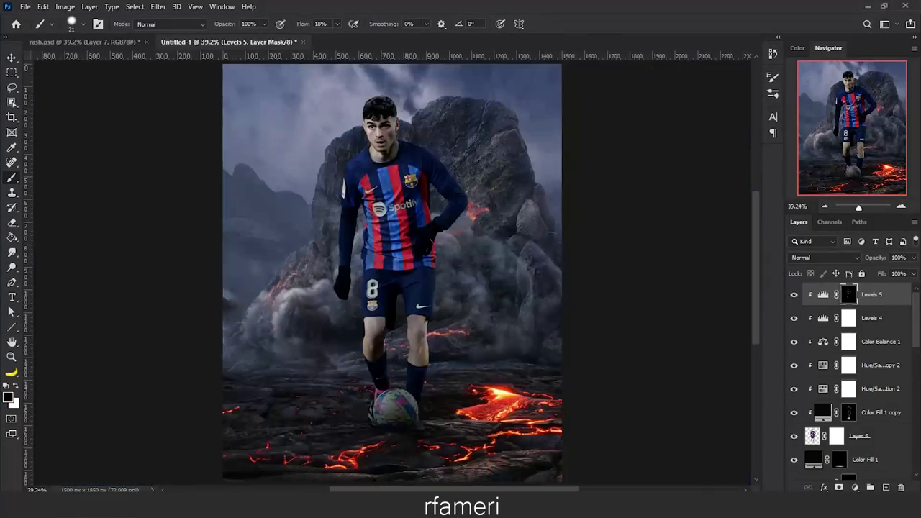
# Shift the edge tint's hue toward blue and raise its lightness.
pyautogui.moveTo(677, 272); pyautogui.dragTo(682, 273)
pyautogui.scroll(10, 380, 300)
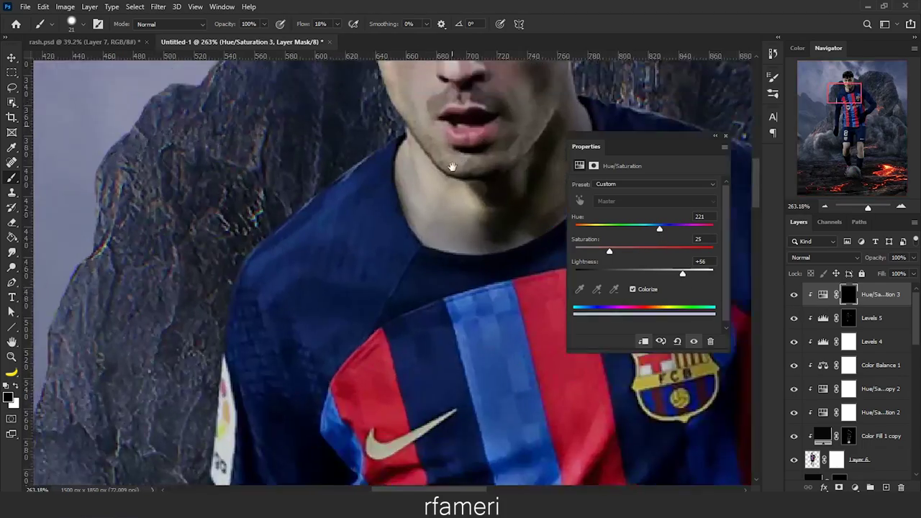
pyautogui.write('86')
pyautogui.scroll(1, 365, 298)
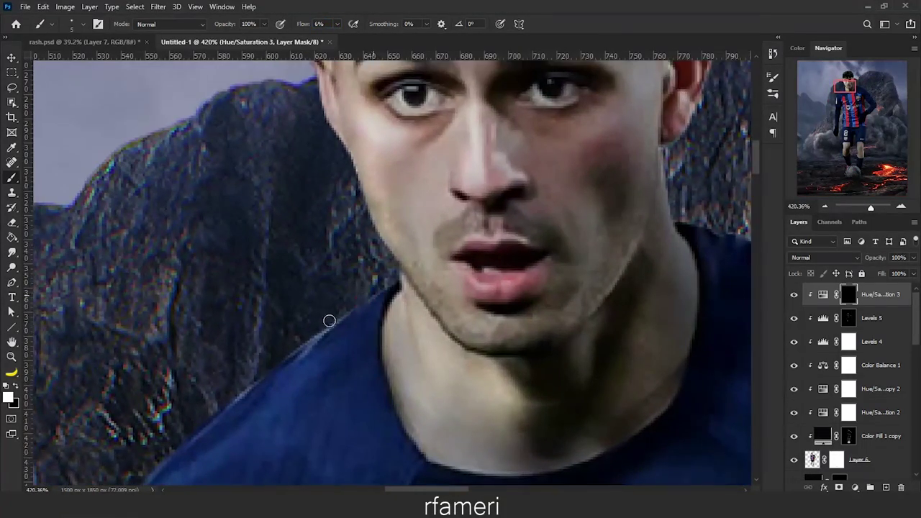
pyautogui.scroll(1, 372, 281)
# Enlarge the brush and inspect the neck, jersey crest and arm, painting with white.
pyautogui.moveTo(318, 330)
pyautogui.mouseDown()
pyautogui.moveTo(372, 275)
pyautogui.moveTo(380, 244)
pyautogui.mouseUp()
pyautogui.keyDown('alt'); pyautogui.rightClick(294, 346); pyautogui.keyUp('alt')
pyautogui.moveTo(363, 230)
pyautogui.mouseDown()
pyautogui.moveTo(291, 339)
pyautogui.moveTo(202, 438)
pyautogui.moveTo(295, 266)
pyautogui.mouseUp()
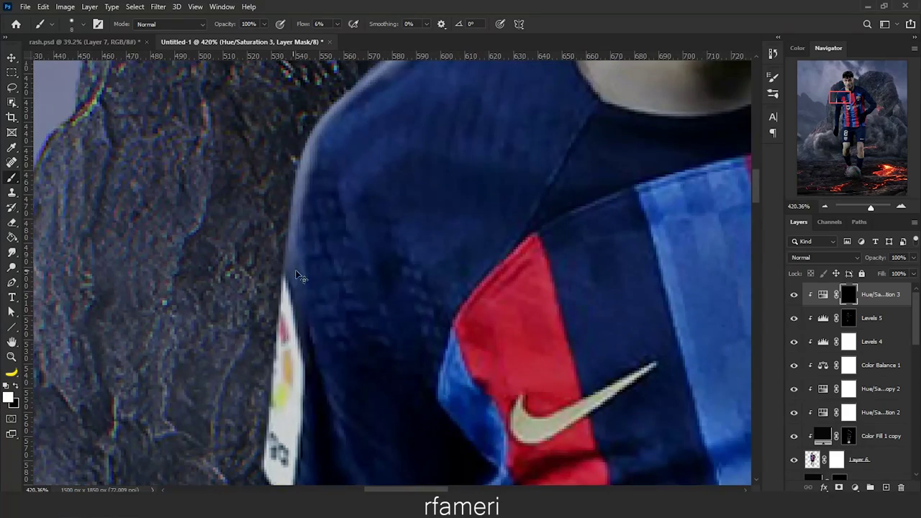
pyautogui.scroll(-3, 290, 243)
pyautogui.press(']')
pyautogui.moveTo(330, 307)
pyautogui.mouseDown()
pyautogui.moveTo(339, 411)
pyautogui.moveTo(328, 199)
pyautogui.mouseUp()
pyautogui.scroll(-1, 311, 220)
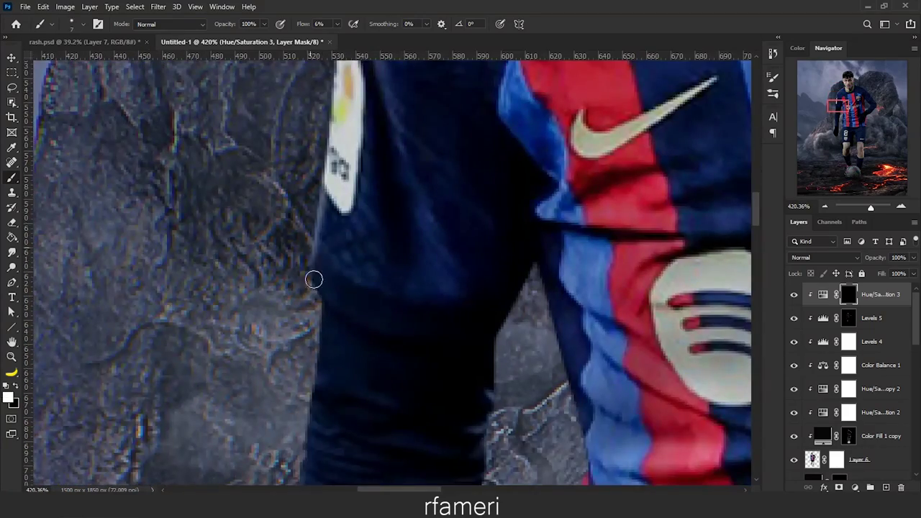
pyautogui.scroll(1, 314, 279)
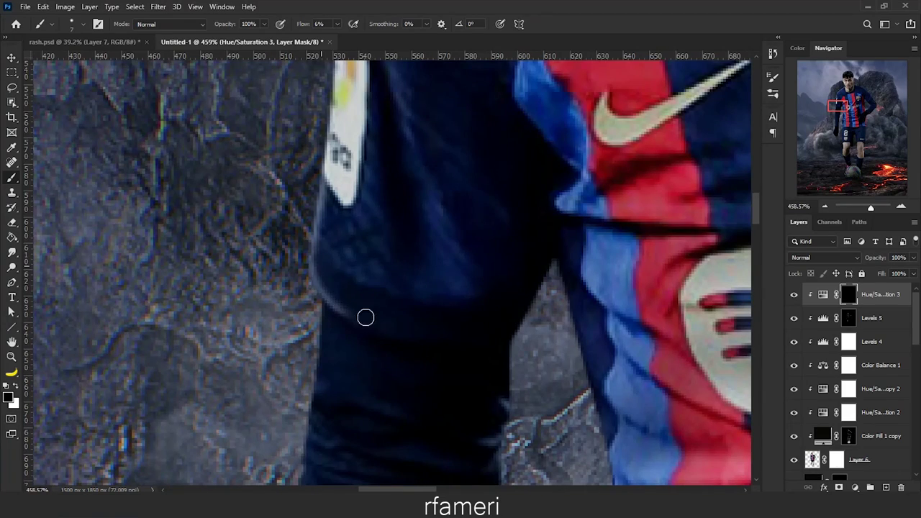
pyautogui.scroll(-5, 365, 317)
pyautogui.scroll(5, 355, 281)
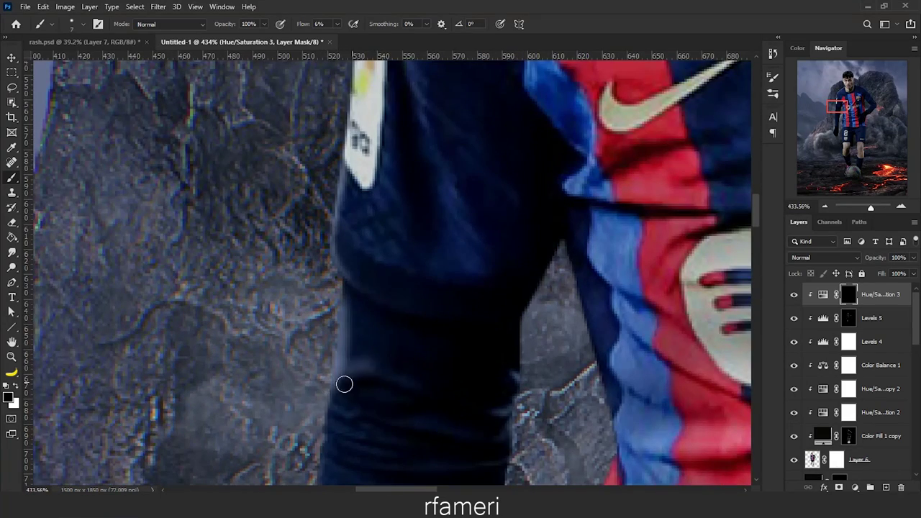
pyautogui.moveTo(344, 384); pyautogui.dragTo(357, 259)
pyautogui.press('x')
# Work the cool tint around the arm and striped jersey edges with a larger brush.
pyautogui.hscroll(-2, 408, 248)
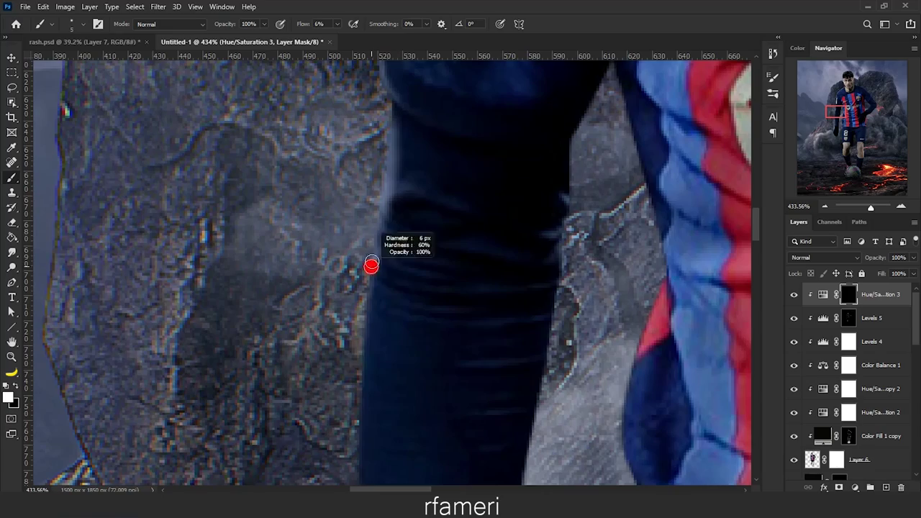
pyautogui.scroll(-5, 381, 293)
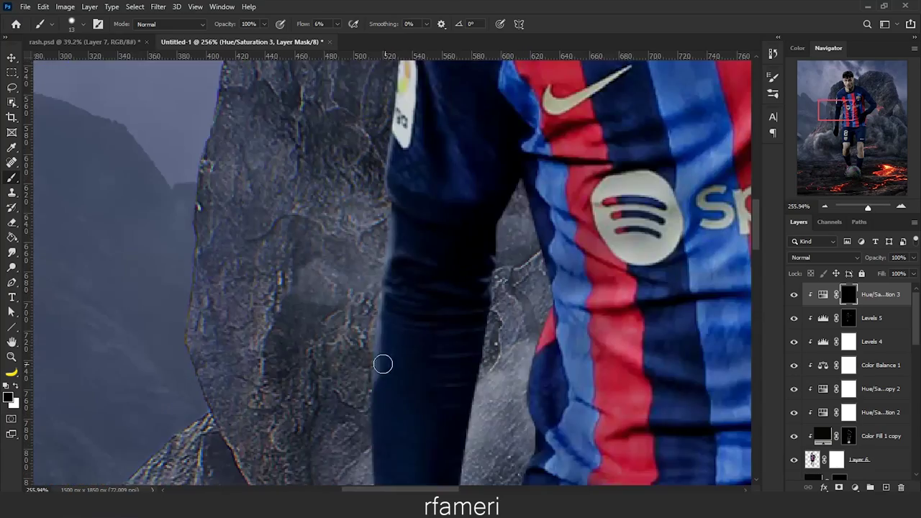
pyautogui.scroll(5, 405, 190)
pyautogui.scroll(-5, 405, 189)
pyautogui.scroll(5, 410, 137)
pyautogui.scroll(-1, 410, 138)
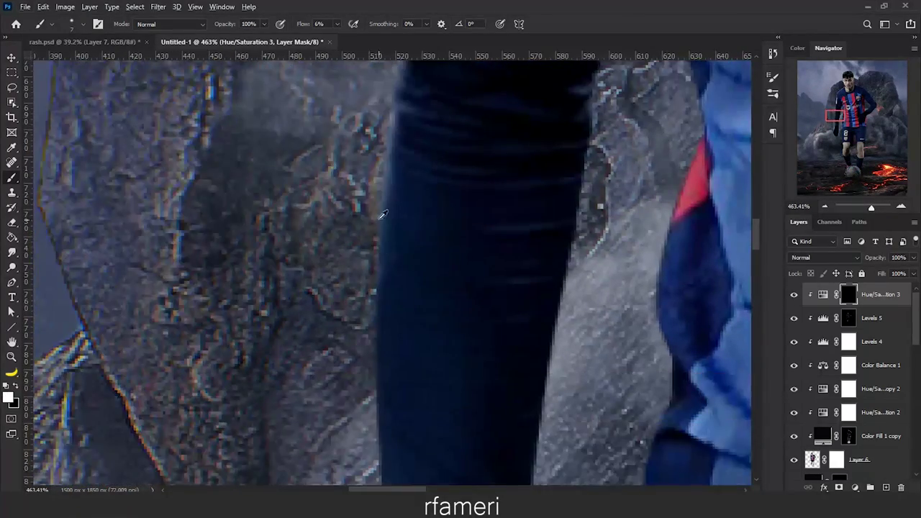
pyautogui.scroll(-1, 382, 211)
pyautogui.scroll(-1, 366, 243)
pyautogui.scroll(-3, 368, 131)
pyautogui.scroll(2, 347, 299)
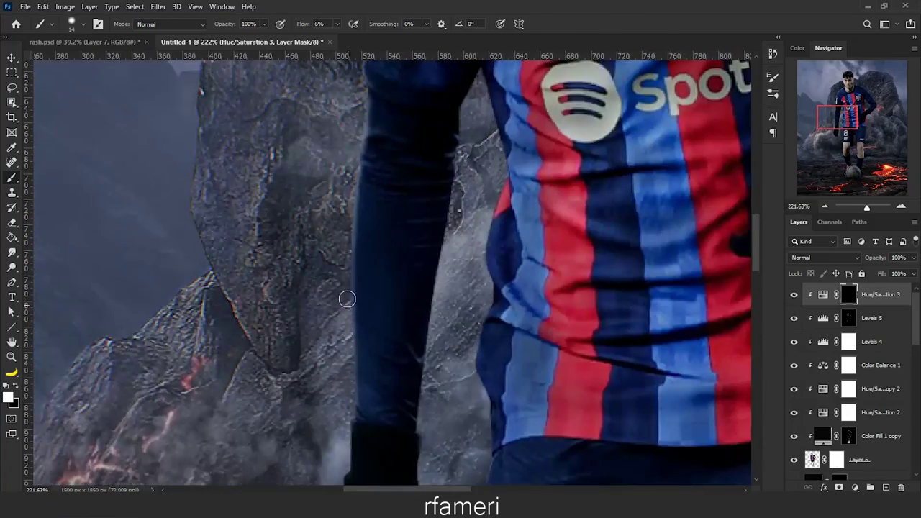
pyautogui.scroll(2, 356, 379)
pyautogui.scroll(2, 339, 289)
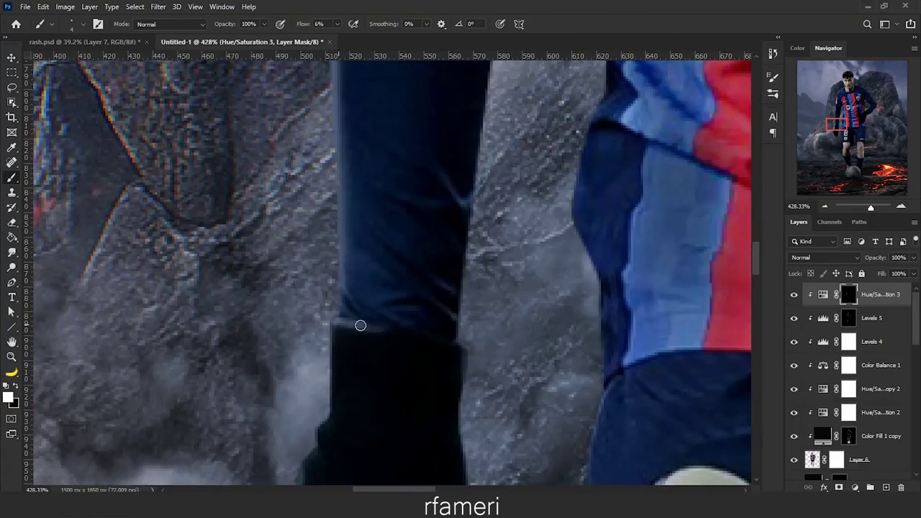
pyautogui.scroll(-1, 464, 207)
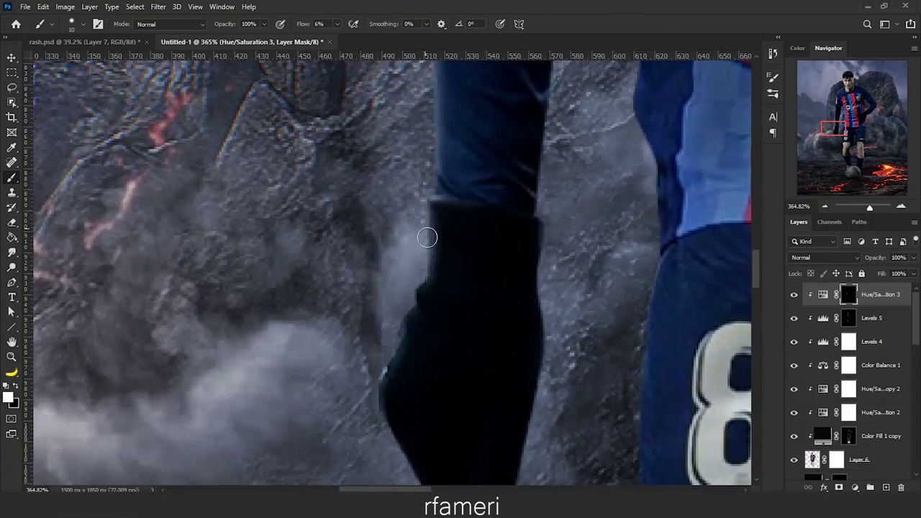
pyautogui.scroll(-2, 463, 292)
pyautogui.scroll(2, 424, 331)
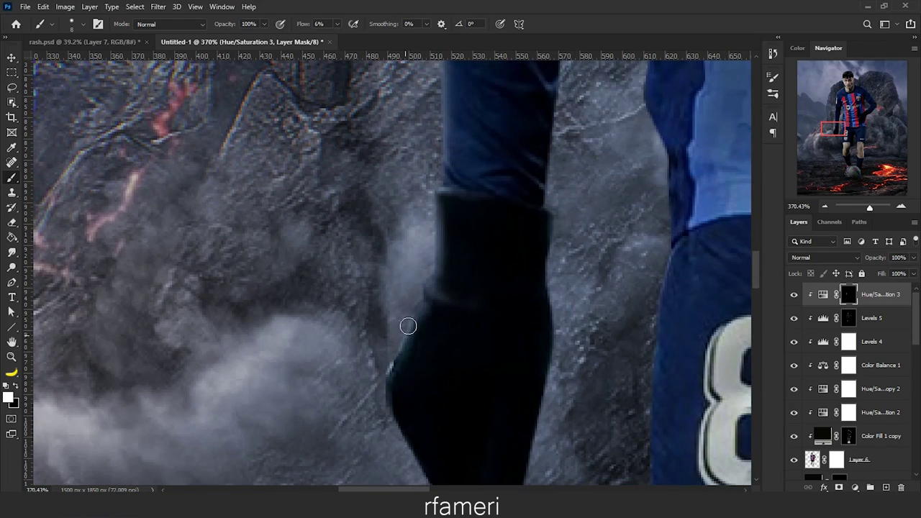
pyautogui.scroll(-2, 412, 382)
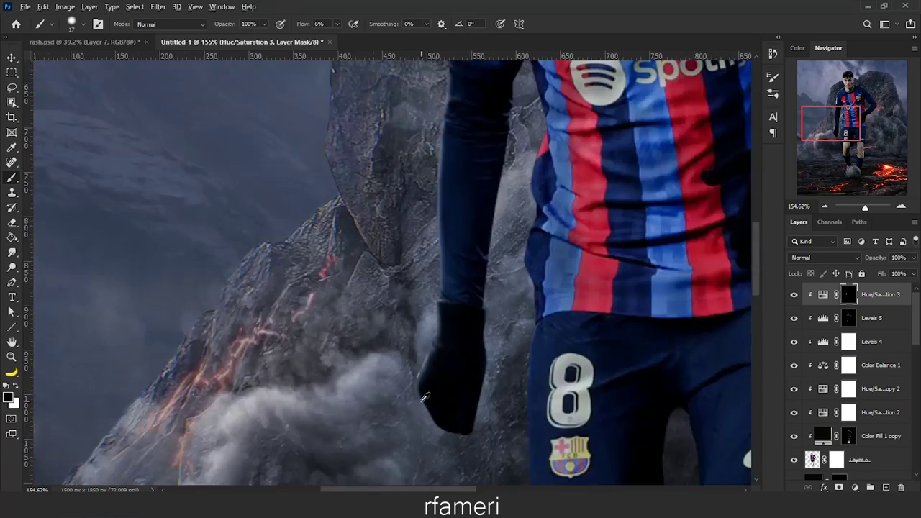
pyautogui.scroll(1, 455, 438)
pyautogui.scroll(-1, 470, 317)
pyautogui.scroll(1, 321, 346)
pyautogui.scroll(-1, 320, 346)
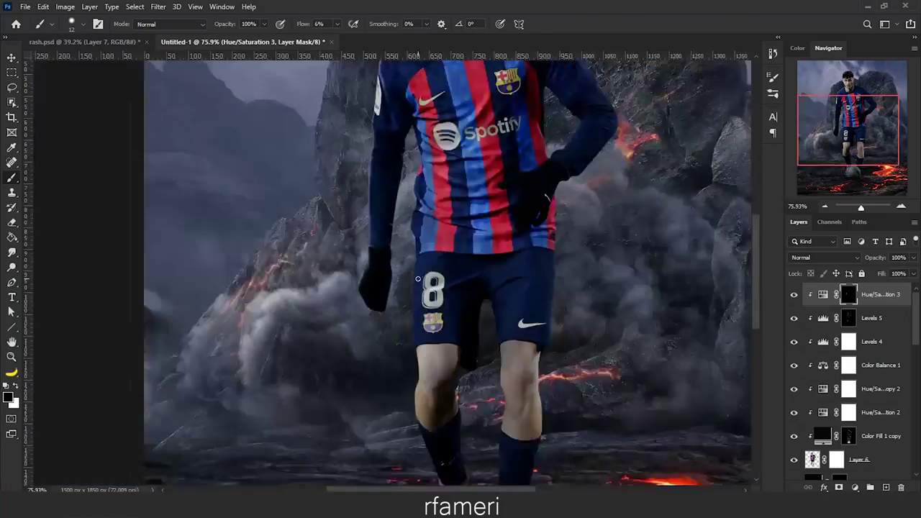
pyautogui.scroll(1, 339, 350)
pyautogui.scroll(1, 353, 353)
pyautogui.scroll(-2, 360, 245)
pyautogui.scroll(-1, 370, 139)
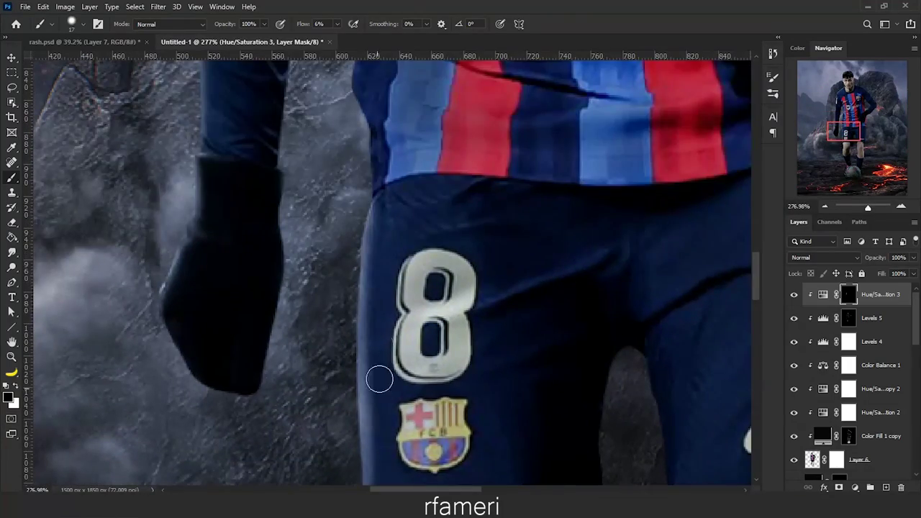
pyautogui.scroll(1, 364, 346)
pyautogui.moveTo(371, 200); pyautogui.dragTo(329, 333)
pyautogui.scroll(1, 315, 249)
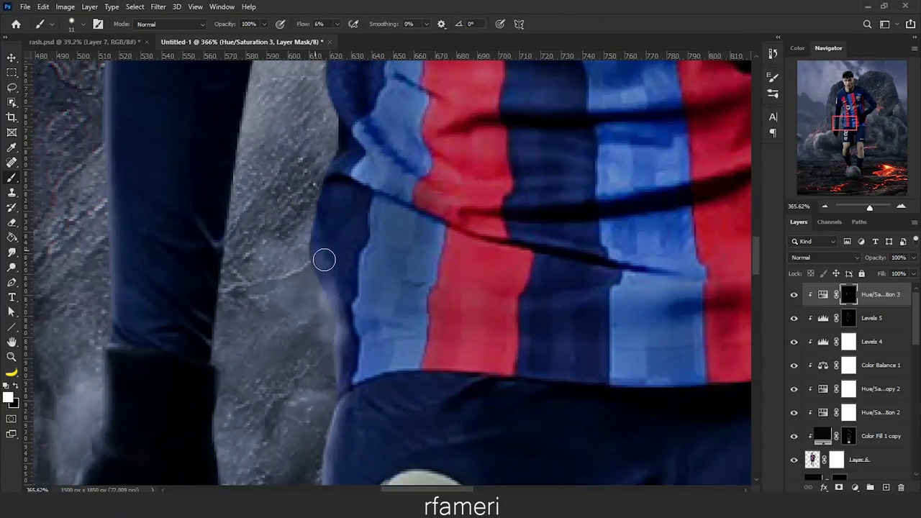
pyautogui.scroll(1, 342, 268)
pyautogui.scroll(-5, 329, 252)
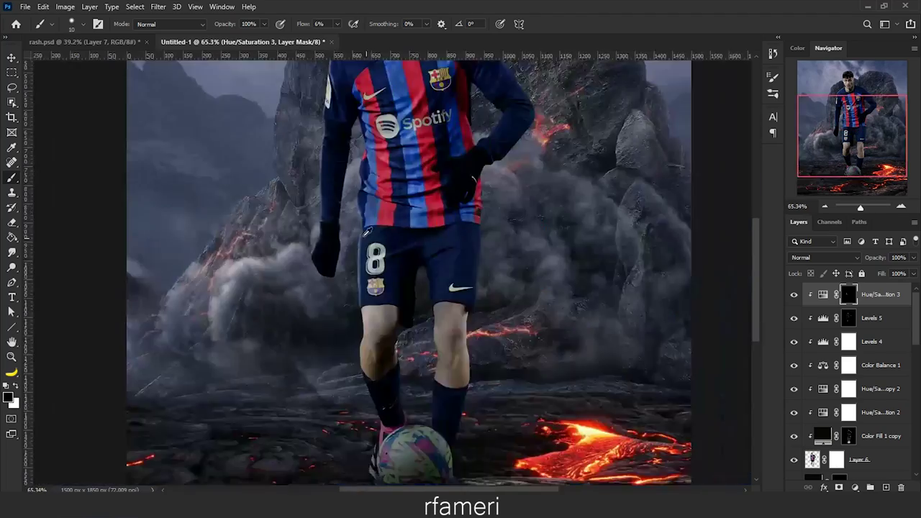
pyautogui.scroll(2, 317, 216)
pyautogui.scroll(3, 297, 194)
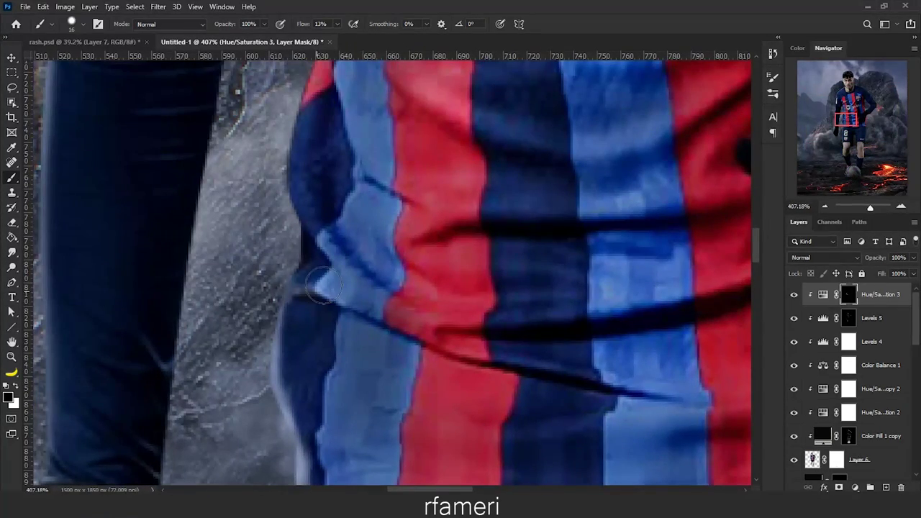
pyautogui.scroll(2, 302, 243)
pyautogui.press(']')
pyautogui.press(']')
pyautogui.press(']')
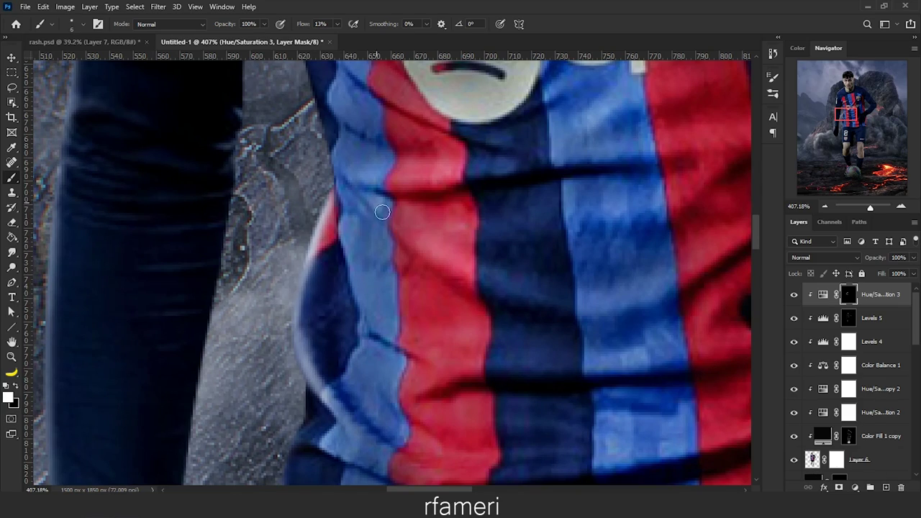
# Paint the tint mask along the thigh's edge with a smaller brush.
pyautogui.scroll(-3, 503, 288)
pyautogui.scroll(1, 456, 319)
pyautogui.scroll(-2, 461, 323)
pyautogui.scroll(1, 506, 359)
pyautogui.scroll(-3, 506, 359)
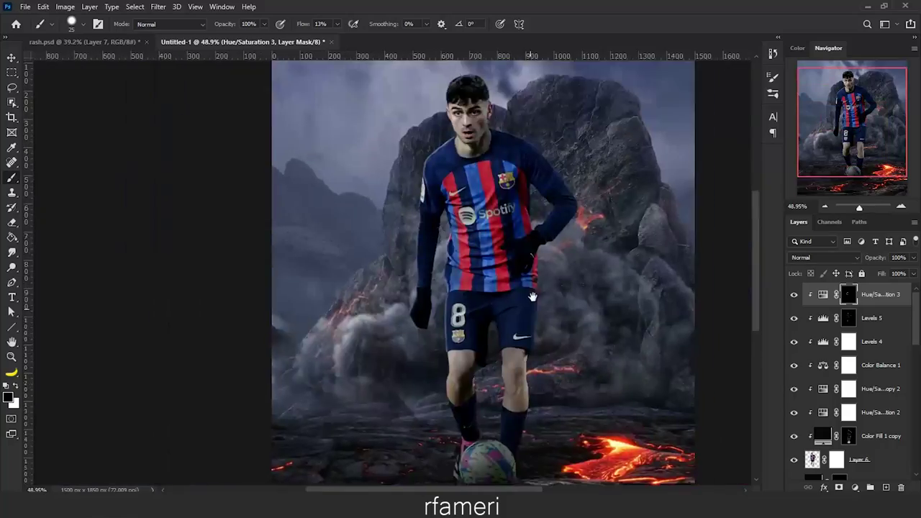
pyautogui.scroll(2, 460, 302)
pyautogui.scroll(1, 431, 324)
pyautogui.scroll(1, 403, 318)
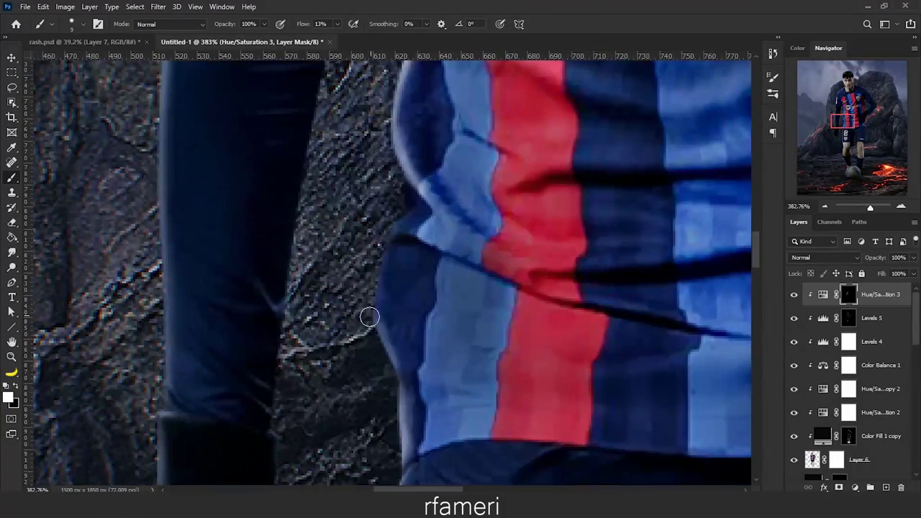
pyautogui.scroll(-2, 412, 370)
pyautogui.scroll(2, 415, 213)
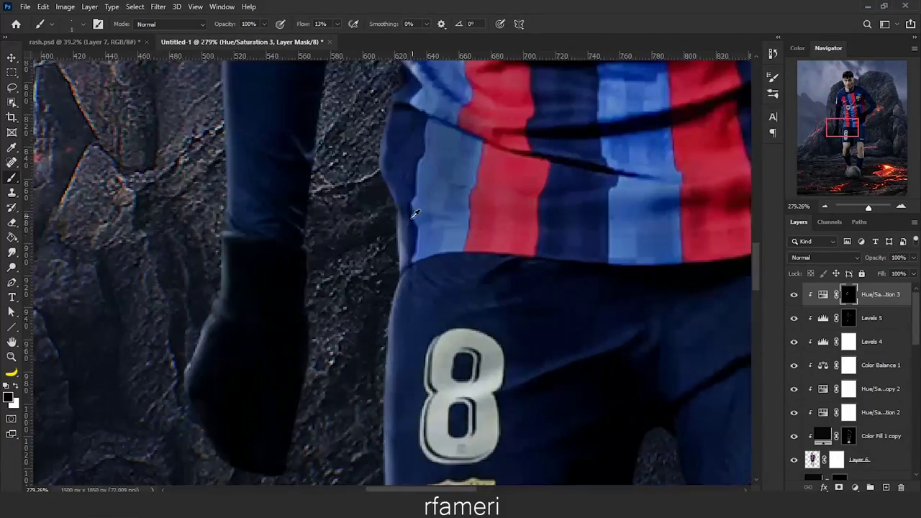
pyautogui.scroll(-5, 412, 263)
pyautogui.scroll(-2, 399, 329)
pyautogui.scroll(-3, 398, 247)
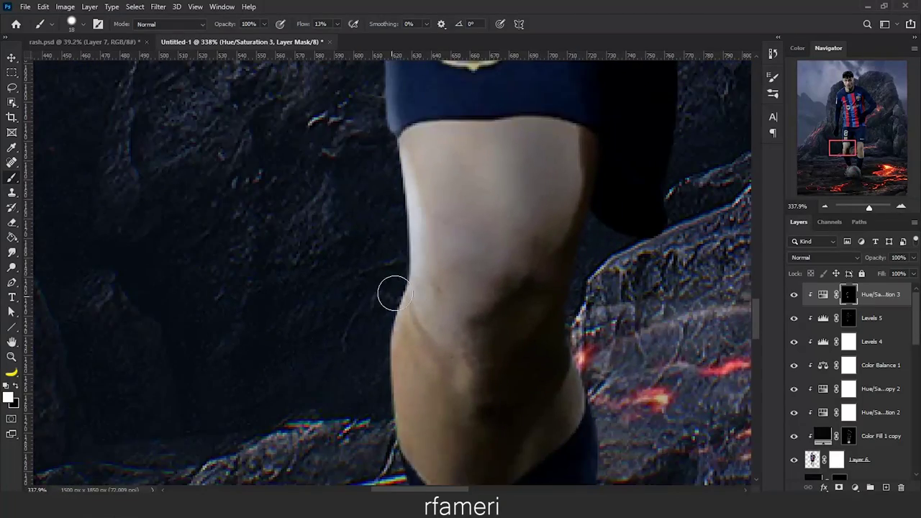
pyautogui.scroll(1, 390, 295)
pyautogui.scroll(3, 396, 220)
pyautogui.scroll(-3, 410, 185)
pyautogui.scroll(2, 435, 333)
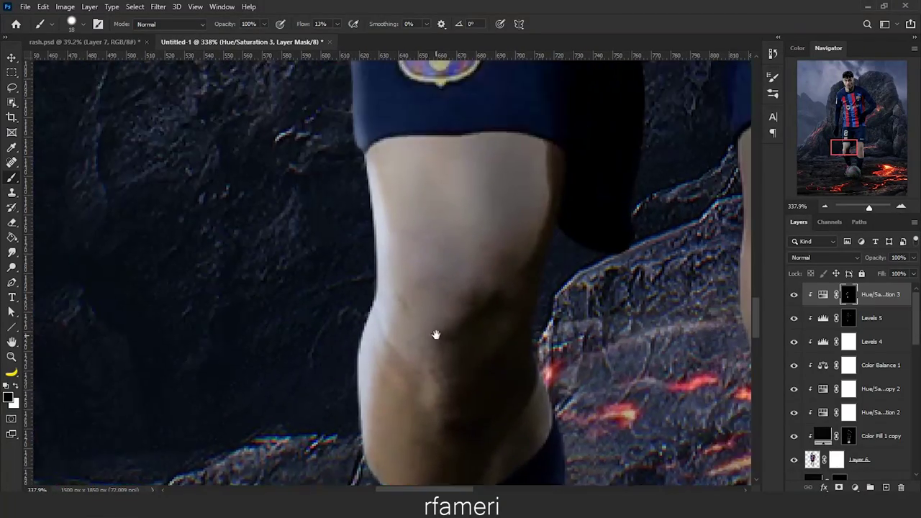
pyautogui.press('[')
pyautogui.moveTo(431, 363); pyautogui.dragTo(416, 272)
# Remove the whitish haze from the ball's left edge with a larger brush.
pyautogui.scroll(-3, 446, 338)
pyautogui.scroll(3, 507, 317)
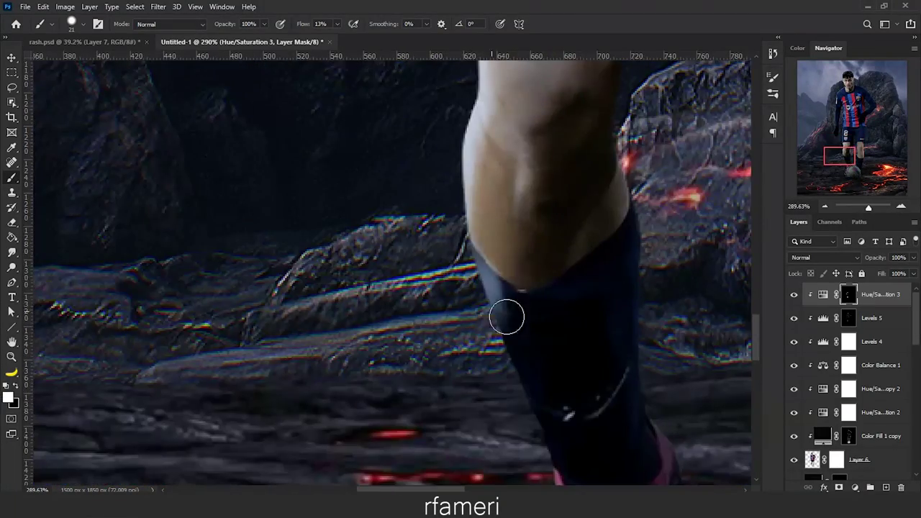
pyautogui.scroll(-3, 495, 312)
pyautogui.scroll(2, 559, 332)
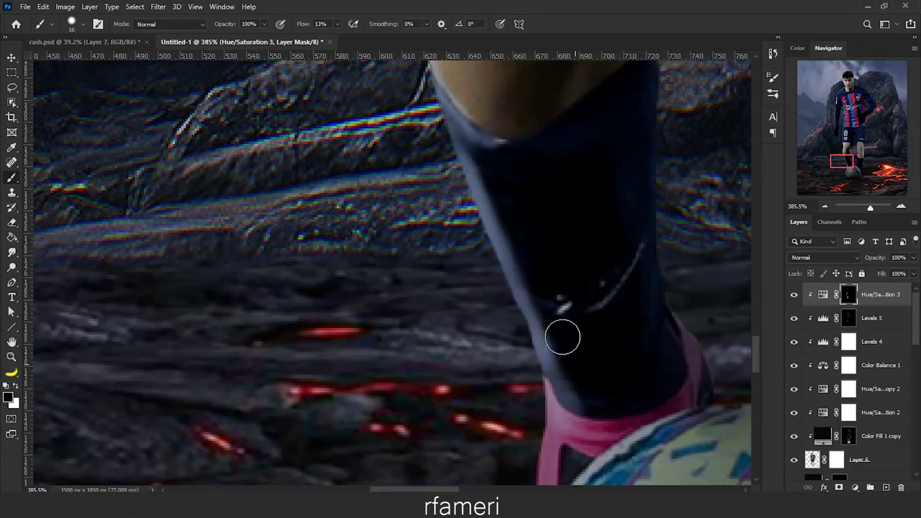
pyautogui.scroll(-2, 551, 359)
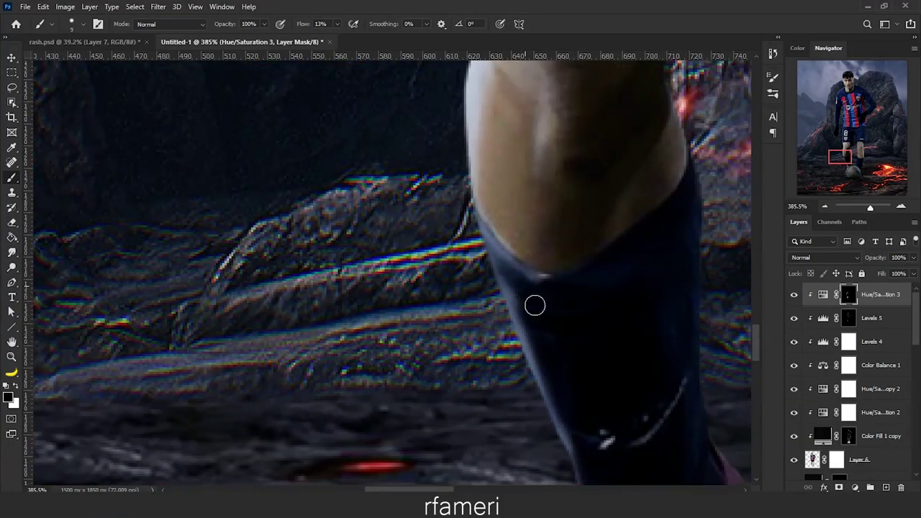
pyautogui.scroll(2, 526, 286)
pyautogui.scroll(-3, 576, 436)
pyautogui.scroll(2, 485, 275)
pyautogui.press(']')
pyautogui.press(']')
pyautogui.press(']')
pyautogui.scroll(-2, 485, 275)
pyautogui.scroll(-3, 637, 405)
pyautogui.scroll(3, 411, 216)
pyautogui.scroll(-1, 374, 119)
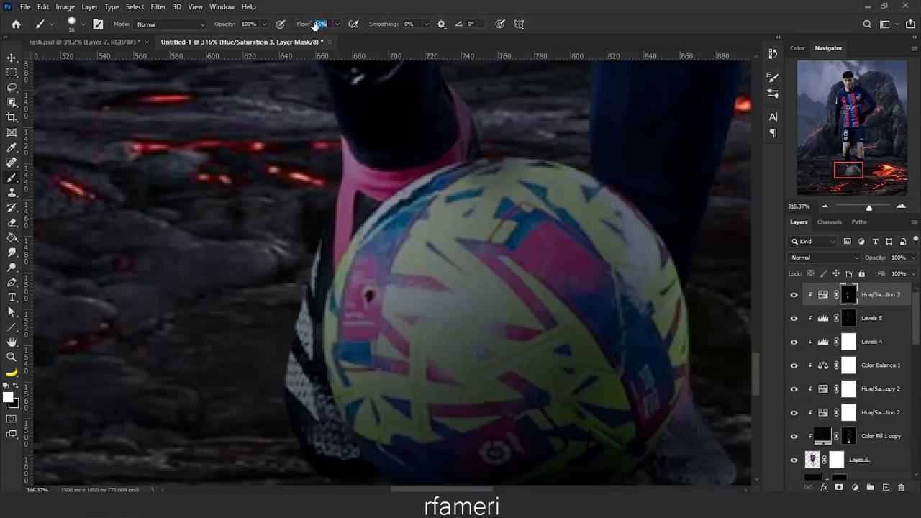
pyautogui.moveTo(374, 309); pyautogui.dragTo(444, 213)
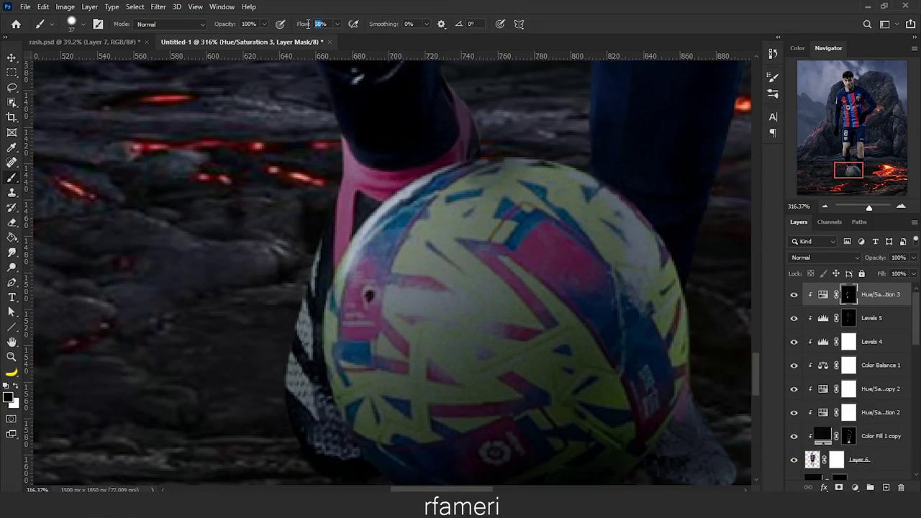
# Refine the tint around both knees and the shorts.
pyautogui.scroll(5, 440, 225)
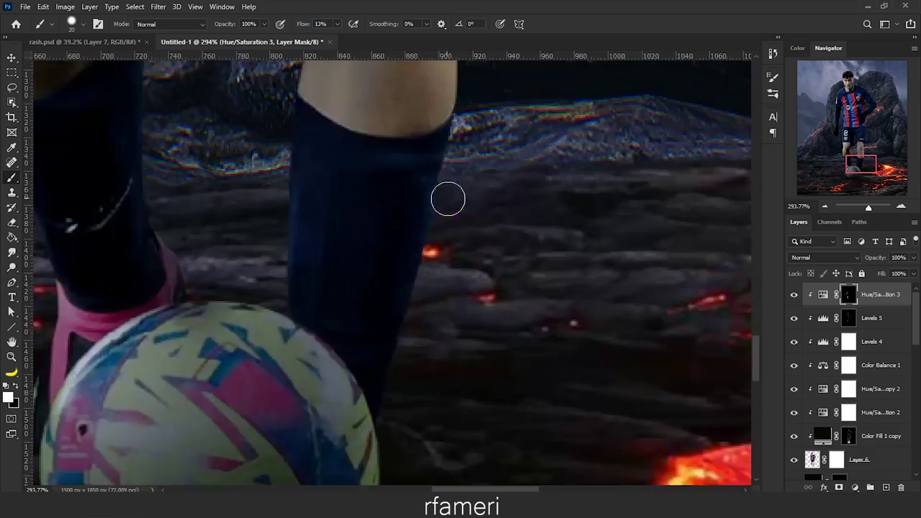
pyautogui.moveTo(434, 210); pyautogui.dragTo(418, 338)
pyautogui.scroll(3, 417, 292)
pyautogui.moveTo(440, 308); pyautogui.dragTo(458, 340)
pyautogui.scroll(-5, 435, 362)
pyautogui.scroll(4, 452, 329)
pyautogui.scroll(2, 431, 237)
pyautogui.scroll(-3, 468, 328)
pyautogui.scroll(4, 329, 298)
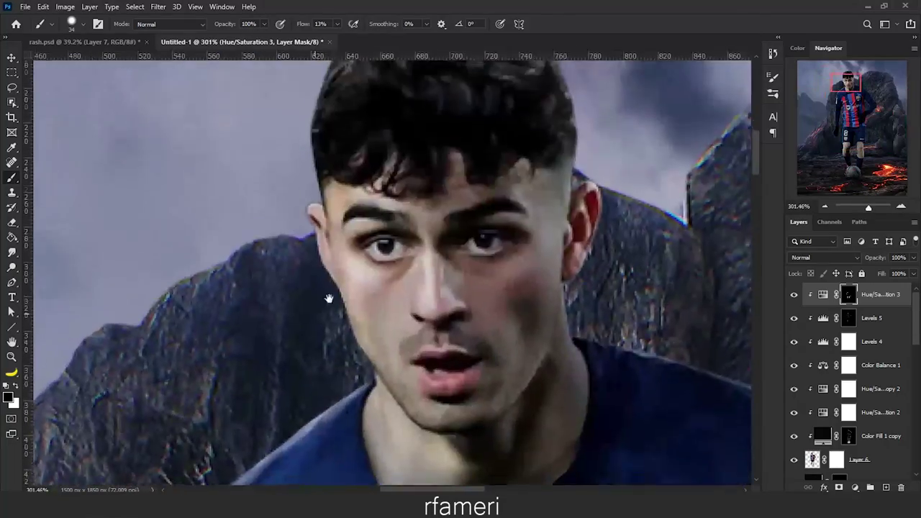
pyautogui.scroll(2, 329, 298)
# Refine the tint along the lower face, chin and top edge of the hair.
pyautogui.moveTo(382, 385); pyautogui.dragTo(394, 345)
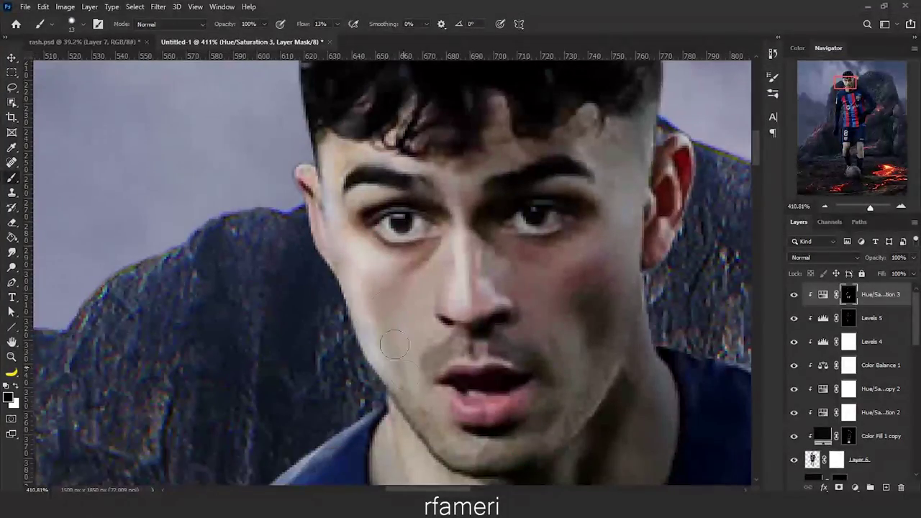
pyautogui.moveTo(337, 228); pyautogui.dragTo(338, 301)
pyautogui.moveTo(349, 137); pyautogui.dragTo(354, 211)
pyautogui.scroll(-3, 353, 210)
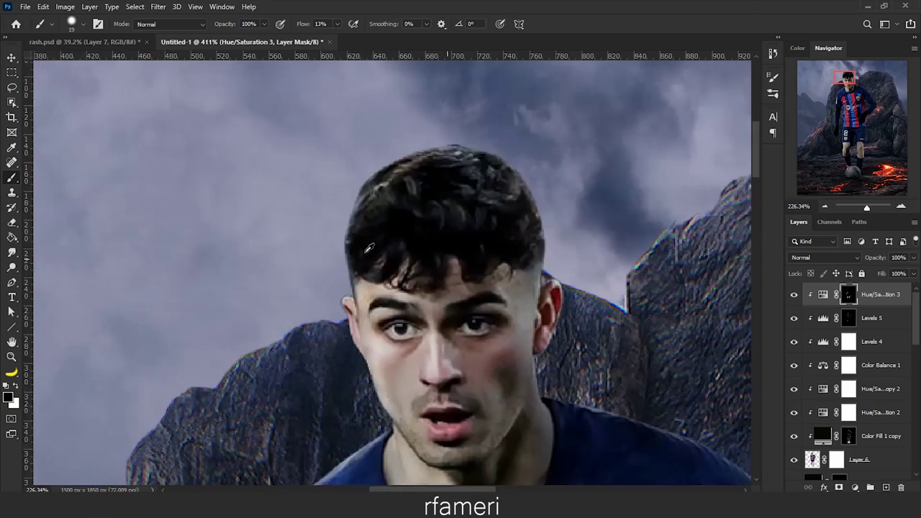
pyautogui.scroll(3, 441, 121)
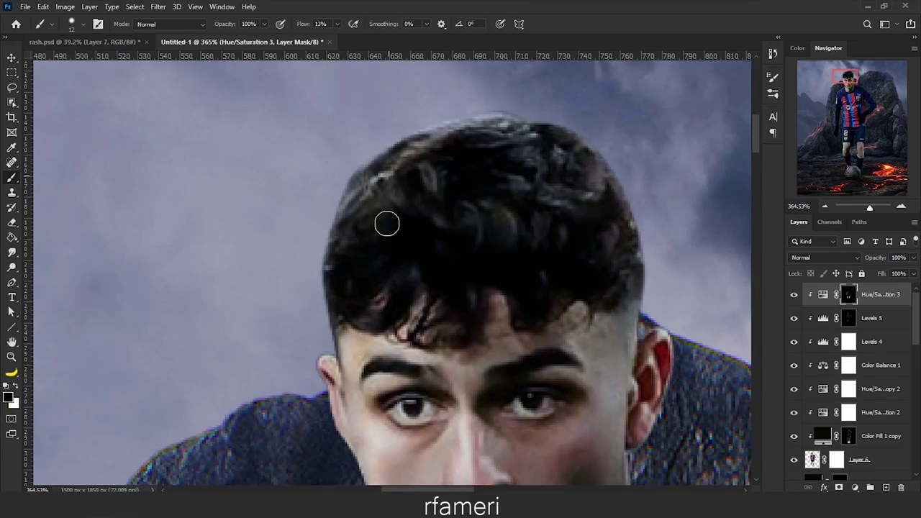
pyautogui.moveTo(387, 224); pyautogui.dragTo(330, 283)
pyautogui.scroll(-3, 554, 269)
pyautogui.scroll(2, 403, 238)
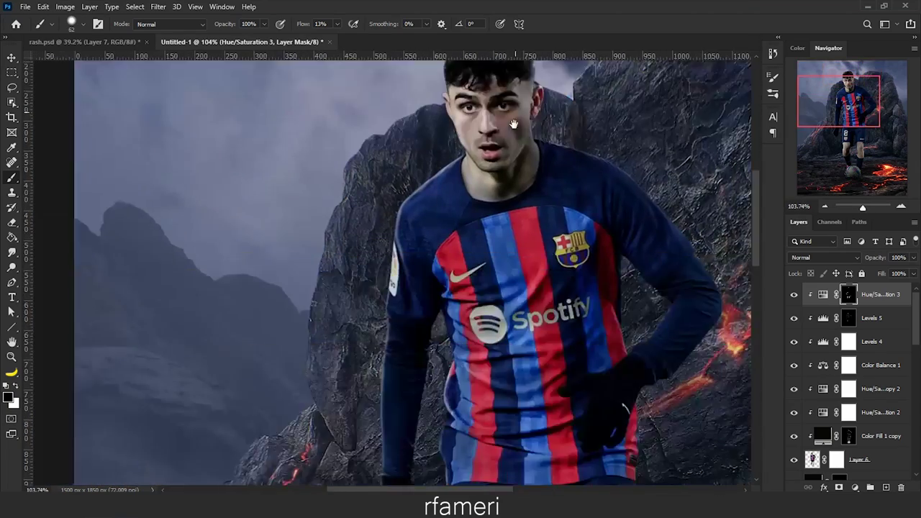
pyautogui.scroll(2, 374, 180)
pyautogui.scroll(2, 362, 128)
# Duplicate the Hue/Saturation 3 edge-tint adjustment layer.
pyautogui.moveTo(468, 269)
pyautogui.mouseDown()
pyautogui.moveTo(341, 128)
pyautogui.moveTo(448, 165)
pyautogui.mouseUp()
pyautogui.scroll(-5, 297, 107)
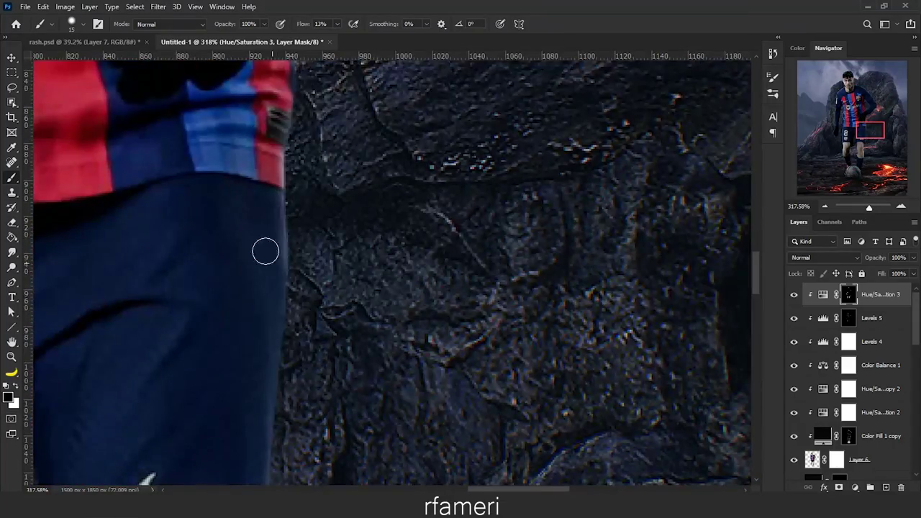
pyautogui.scroll(-5, 265, 252)
pyautogui.scroll(-2, 446, 222)
pyautogui.hotkey('ctrl', 'j')
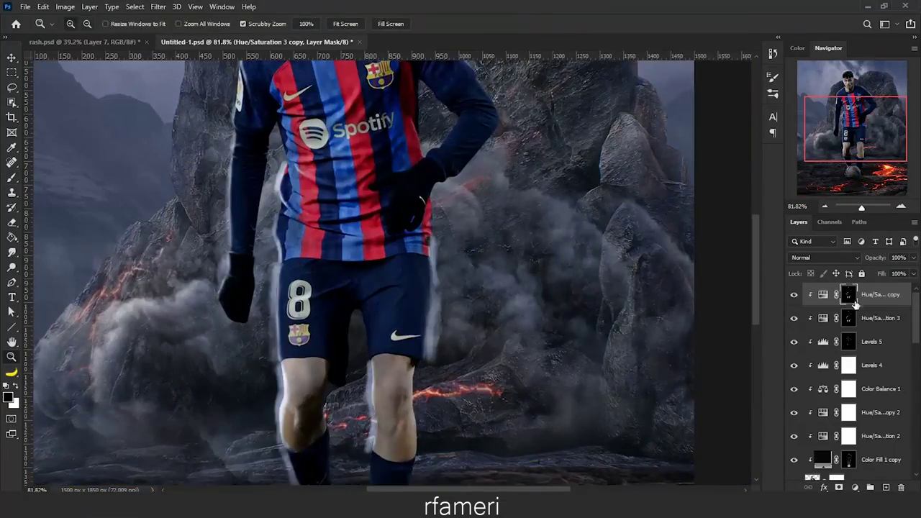
# Colorize the copy with Hue 27 orange and invert its mask to hide it.
pyautogui.doubleClick(849, 295)
pyautogui.moveTo(662, 227); pyautogui.dragTo(585, 228)
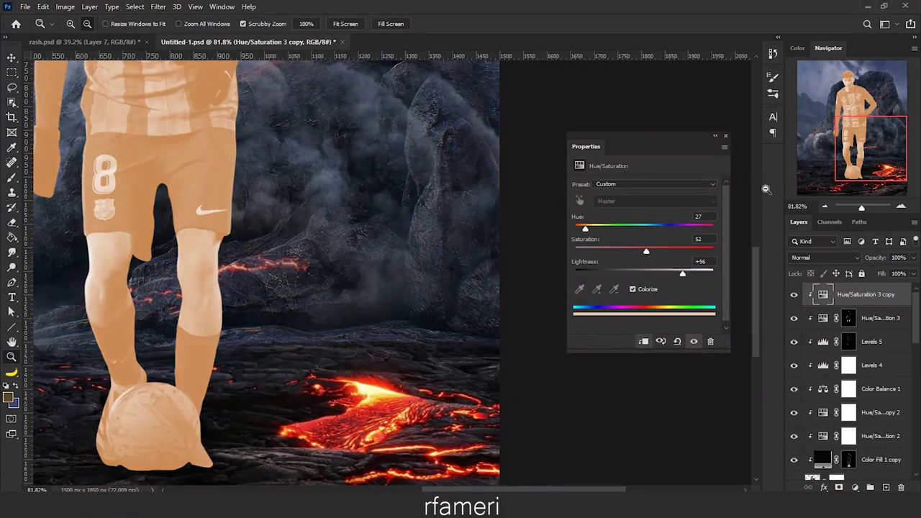
pyautogui.click(726, 136)
pyautogui.hotkey('ctrl', 'i')
# Brush the orange glow onto the lava-facing legs and ball edges.
pyautogui.press('b')
pyautogui.scroll(3, 292, 287)
pyautogui.scroll(2, 292, 288)
pyautogui.scroll(2, 292, 288)
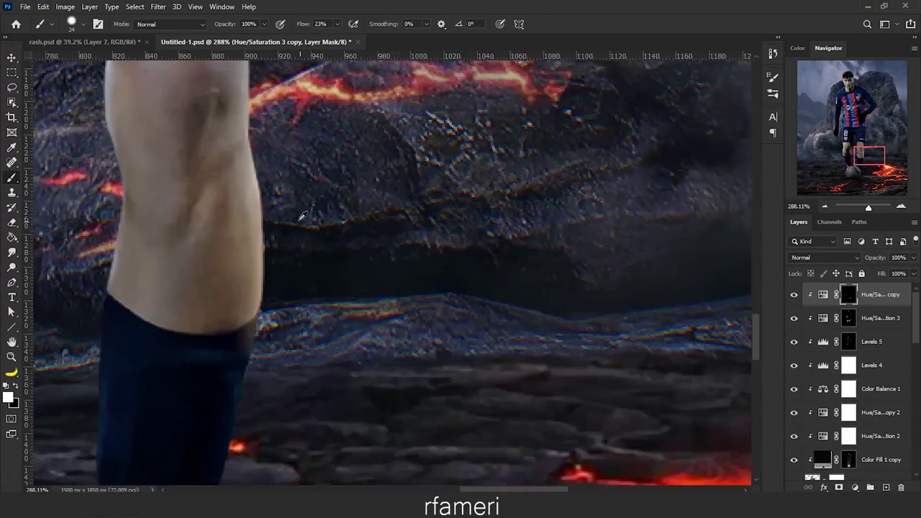
pyautogui.scroll(2, 292, 290)
pyautogui.moveTo(265, 186); pyautogui.dragTo(265, 244)
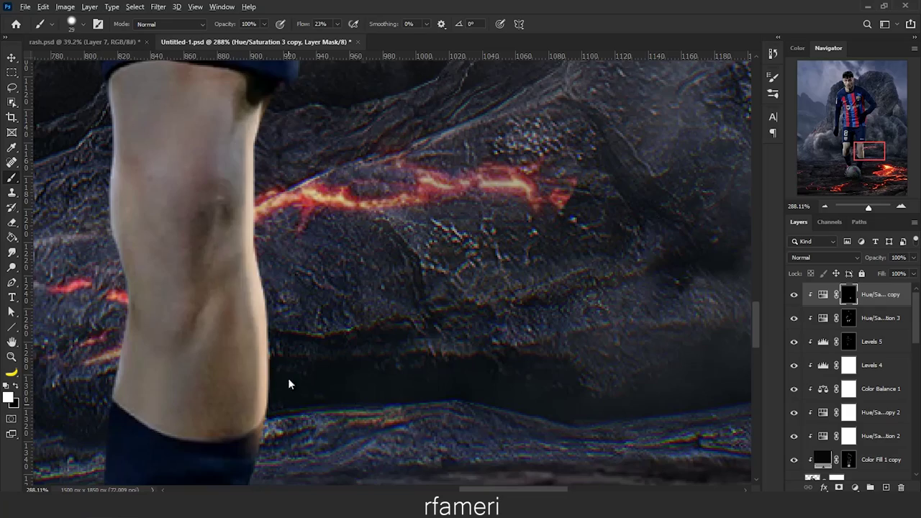
pyautogui.scroll(-4, 216, 342)
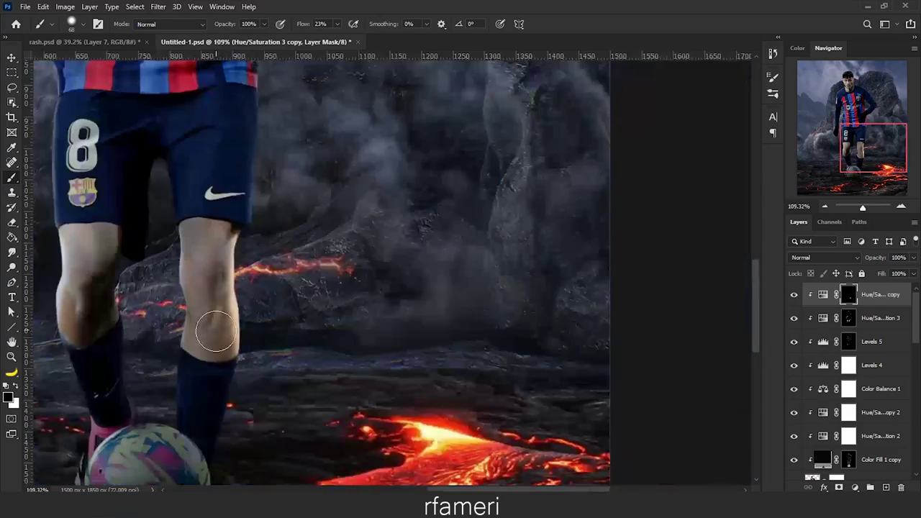
pyautogui.scroll(2, 295, 266)
pyautogui.scroll(2, 308, 299)
pyautogui.scroll(-3, 317, 246)
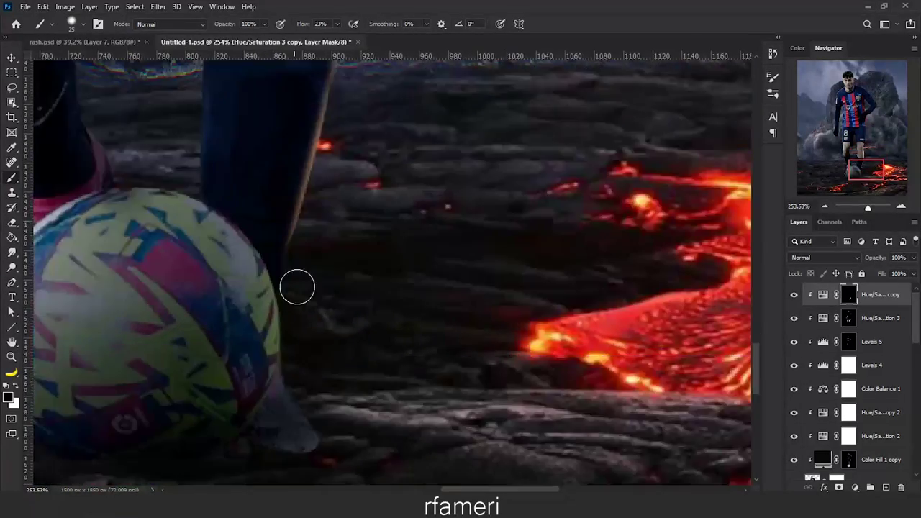
pyautogui.scroll(2, 287, 324)
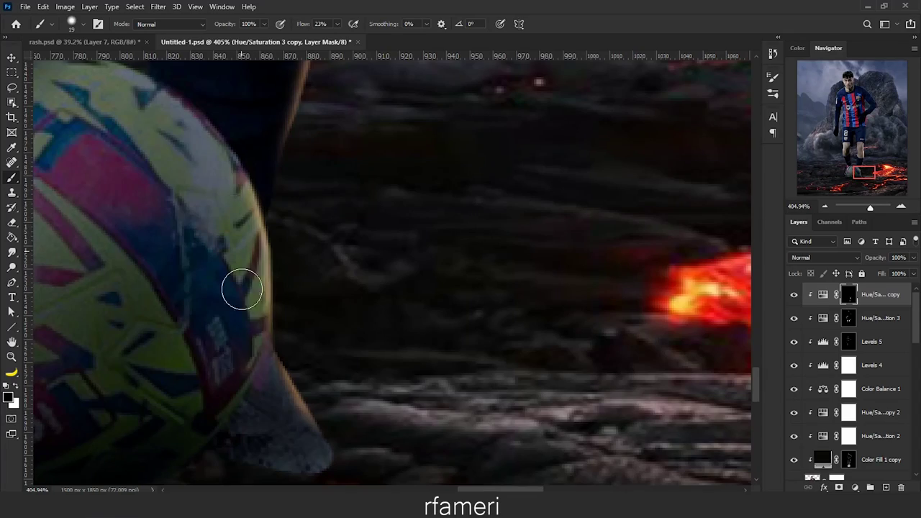
pyautogui.scroll(-2, 241, 297)
pyautogui.scroll(-2, 305, 312)
# Raise the orange tint's Saturation to 85 and fit the whole image on screen.
pyautogui.click(822, 294)
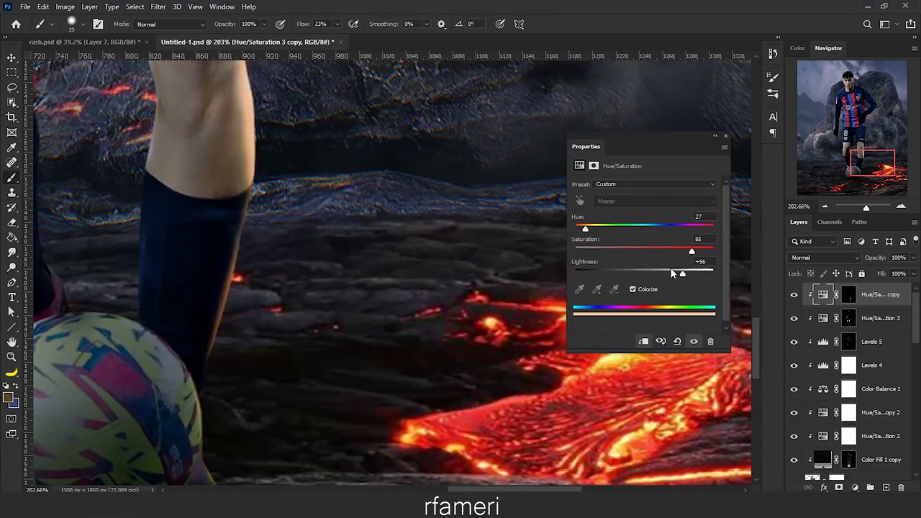
pyautogui.click(726, 135)
pyautogui.press('z')
pyautogui.hotkey('ctrl', '0')
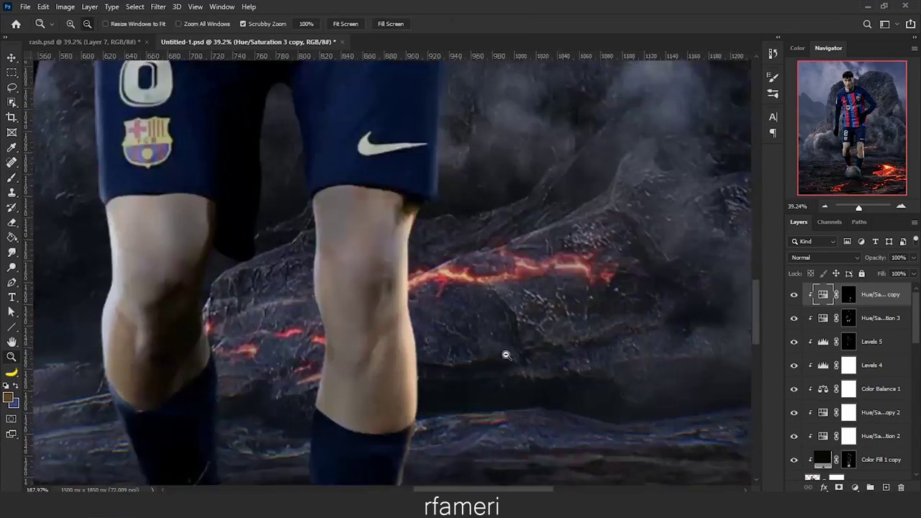
# Add a Vibrance adjustment layer at the top of the layer stack.
pyautogui.press('F2')
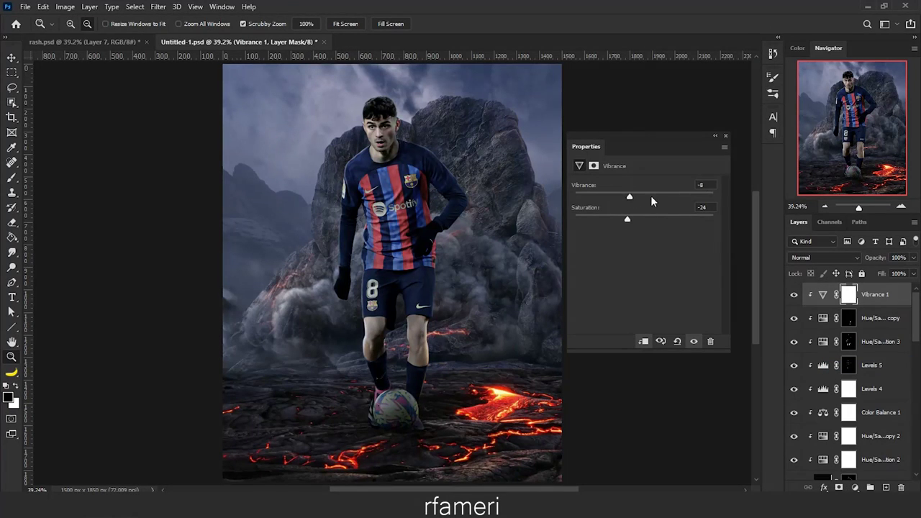
pyautogui.rightClick(453, 263)
pyautogui.press('Escape')
pyautogui.scroll(-5, 869, 410)
# Move Group 2 in the stack, wrap it in a new Group 3, and mask it.
pyautogui.moveTo(836, 361); pyautogui.dragTo(863, 374)
pyautogui.hotkey('ctrl', 'g')
pyautogui.click(838, 487)
pyautogui.press('b')
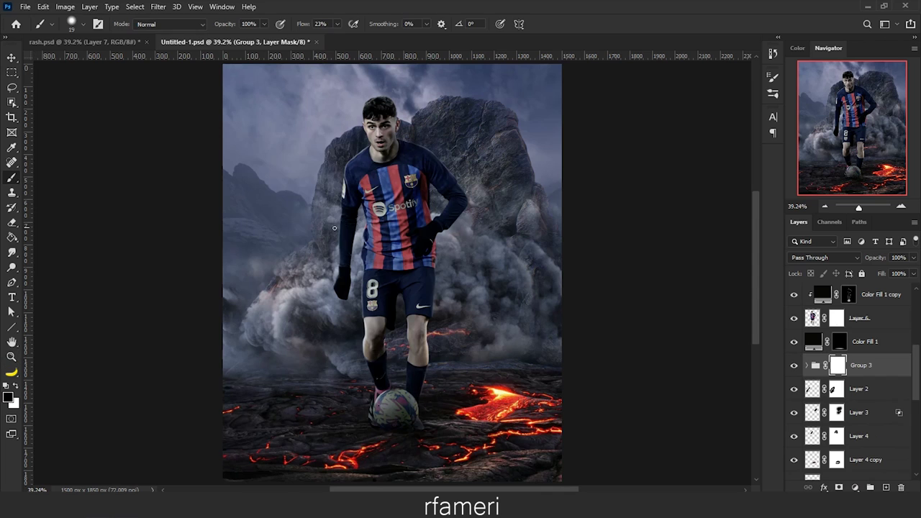
# Duplicate the smoke group and reveal it at lower left beside the ball through a black mask.
pyautogui.press('v')
pyautogui.moveTo(534, 323); pyautogui.dragTo(592, 400)
pyautogui.hotkey('ctrl', 'i')
pyautogui.press('b')
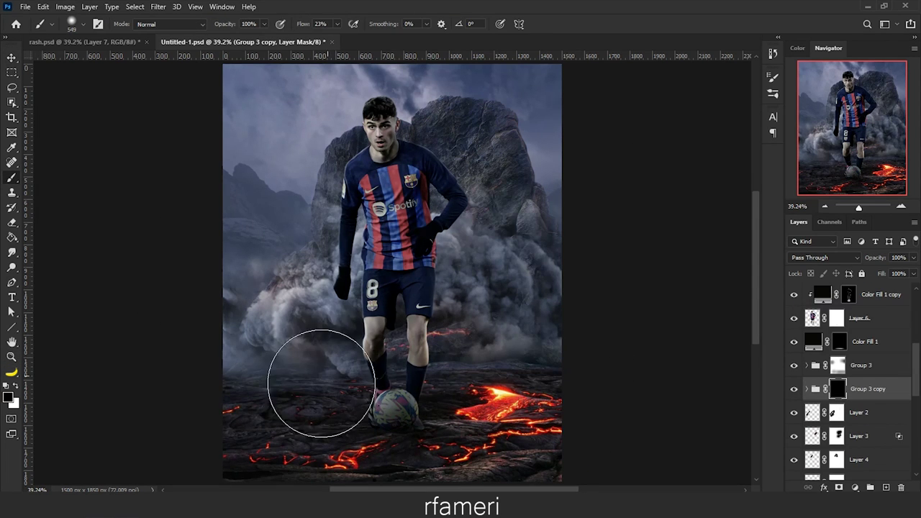
pyautogui.moveTo(440, 333)
pyautogui.mouseDown()
pyautogui.moveTo(468, 324)
pyautogui.moveTo(533, 353)
pyautogui.mouseUp()
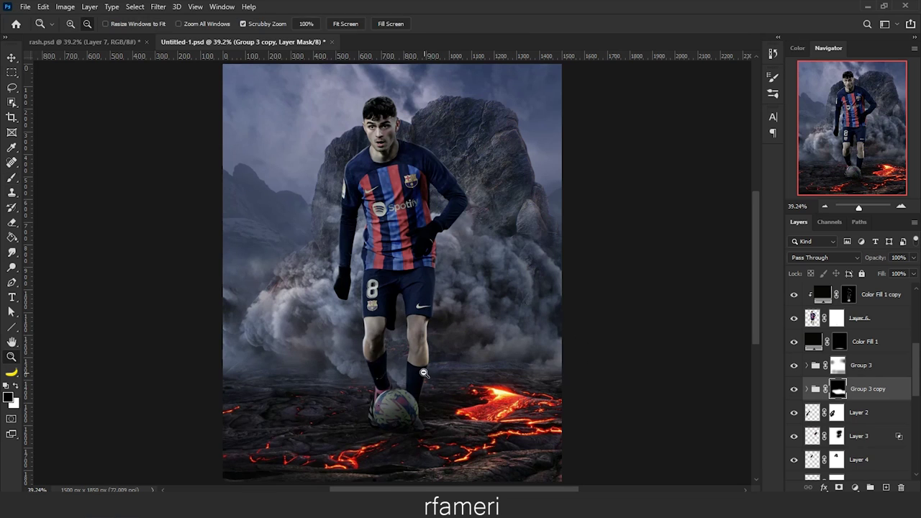
pyautogui.press('z')
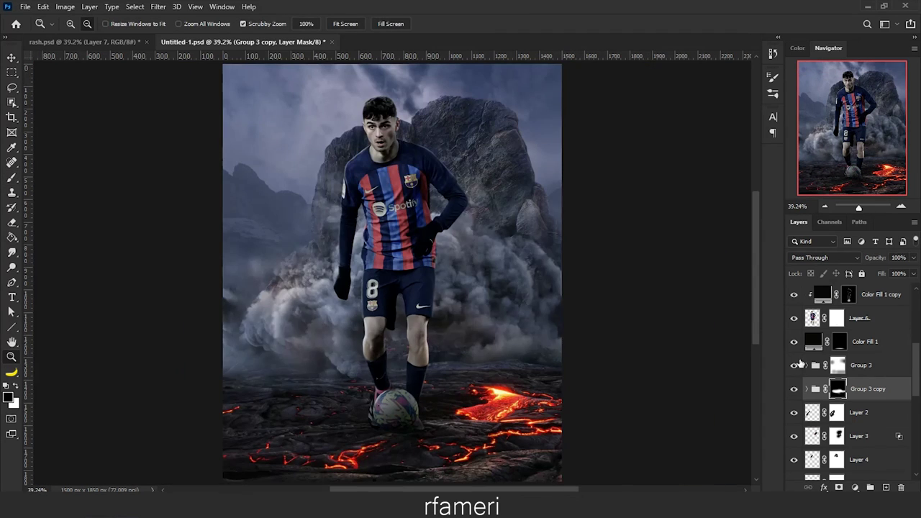
# Expand Group 3, hide the Group 2 copy smoke, and select the top Vibrance 1 layer.
pyautogui.click(806, 365)
pyautogui.click(794, 399)
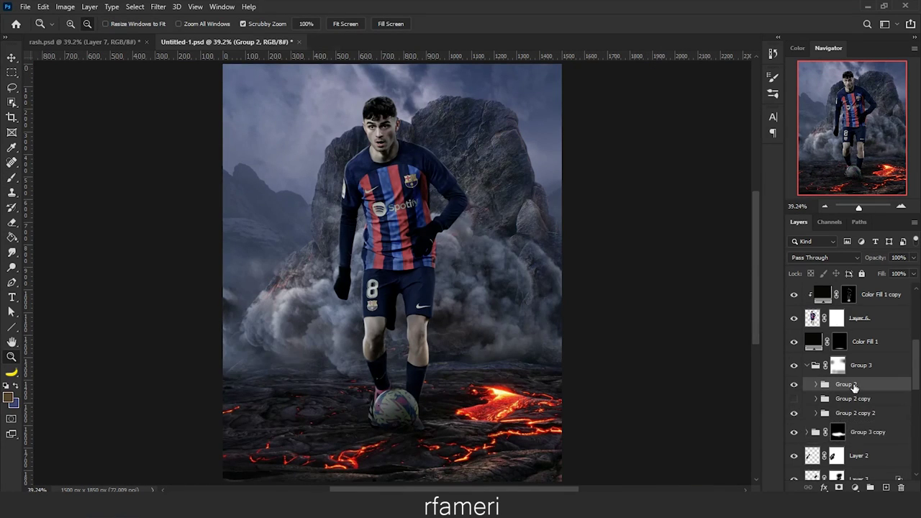
pyautogui.click(853, 398)
pyautogui.scroll(5, 849, 360)
pyautogui.click(874, 295)
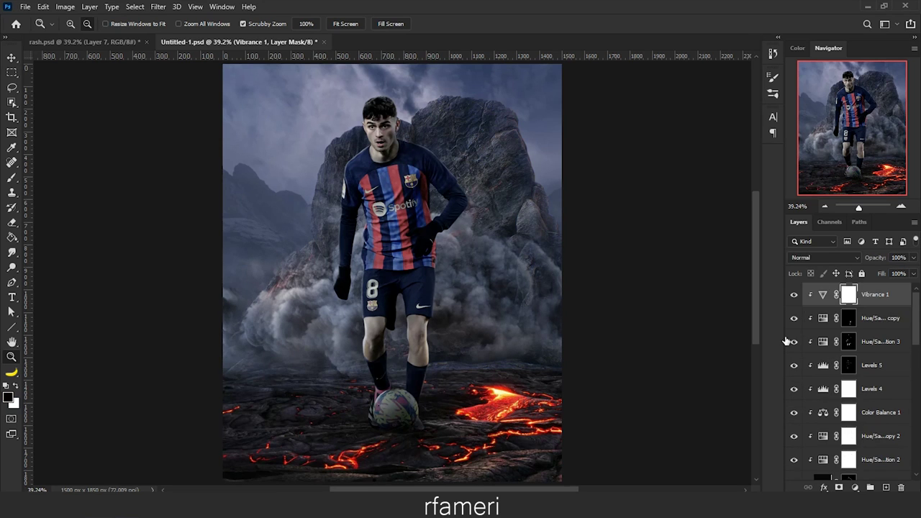
# Add a grey-blue Solid Color fill layer and invert its mask to black.
pyautogui.click(826, 286)
pyautogui.click(772, 166)
pyautogui.hotkey('ctrl', 'o')
pyautogui.click(420, 277)
pyautogui.hotkey('ctrl', 'i')
# Paint faint grey haze onto the bottom-left and bottom-right ground with a soft brush.
pyautogui.rightClick(374, 187)
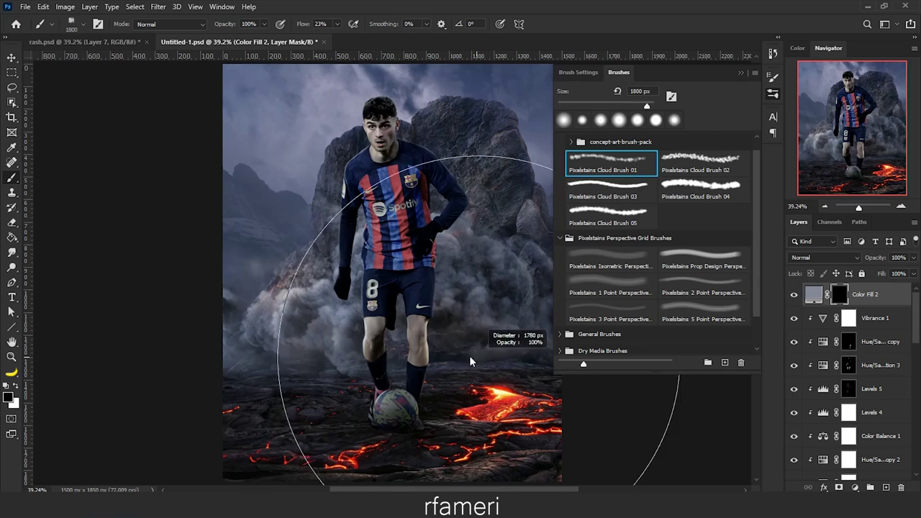
pyautogui.click(286, 28)
pyautogui.press(']')
pyautogui.press(']')
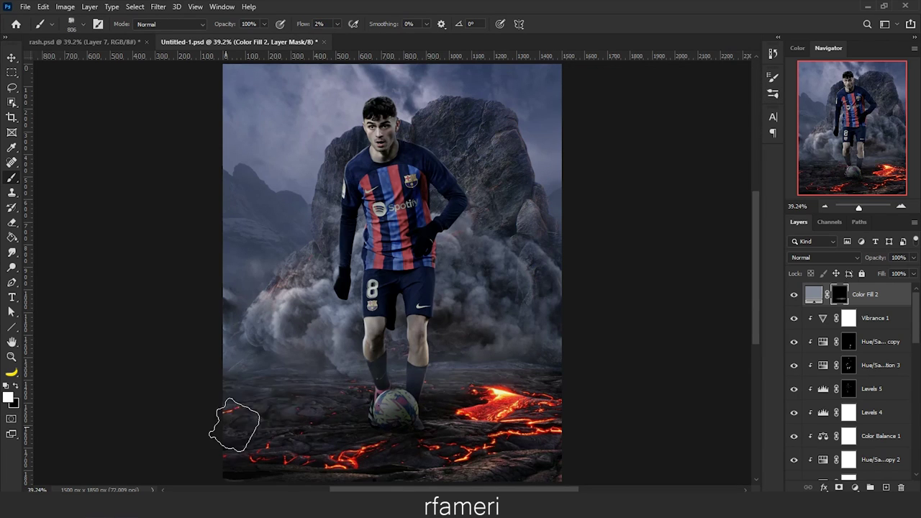
pyautogui.moveTo(537, 413); pyautogui.dragTo(518, 350)
pyautogui.moveTo(408, 358); pyautogui.dragTo(411, 403)
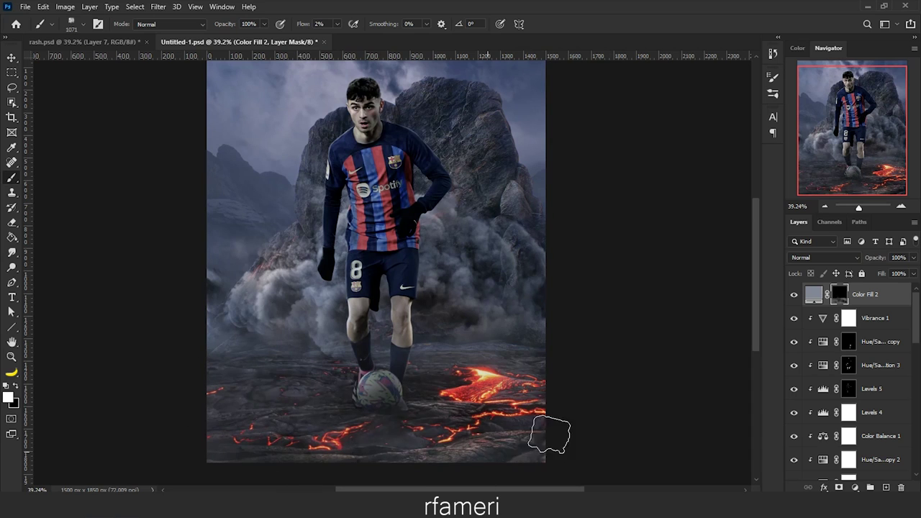
pyautogui.scroll(-2, 403, 352)
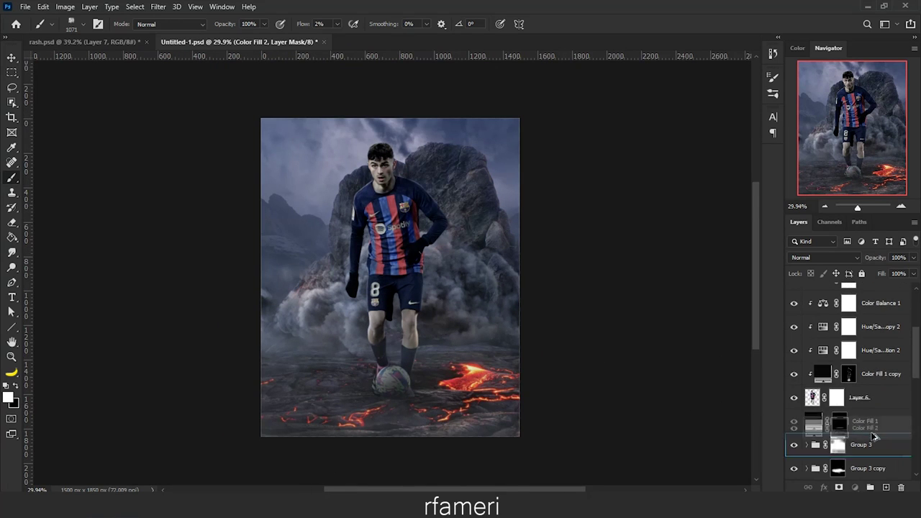
pyautogui.rightClick(448, 377)
pyautogui.doubleClick(448, 377)
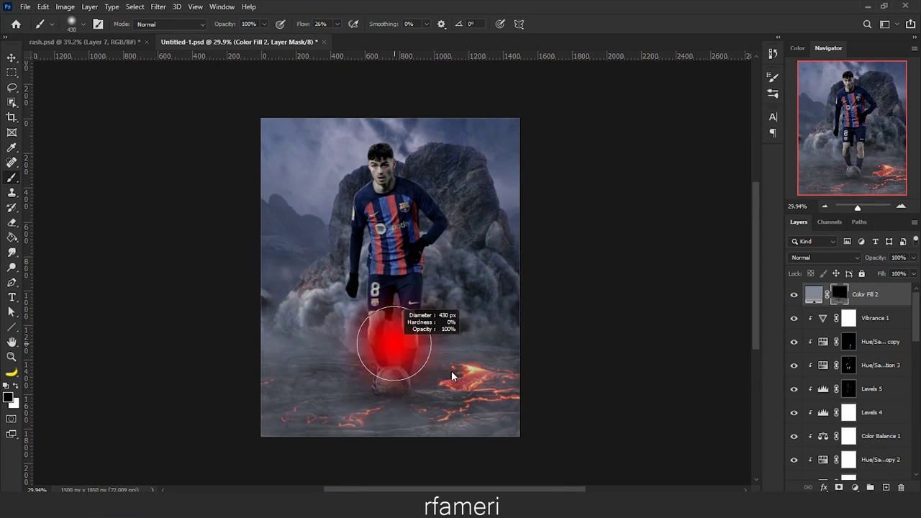
pyautogui.moveTo(441, 376); pyautogui.dragTo(448, 372)
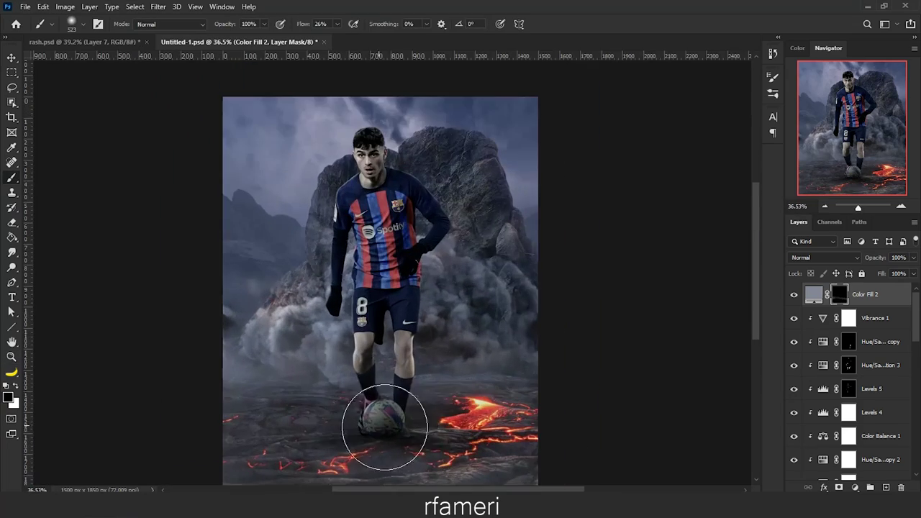
# Duplicate the fill layer, recolour it orange, and set it to Linear Dodge (Add).
pyautogui.hotkey('ctrl', 'j')
pyautogui.scroll(3, 689, 278)
pyautogui.doubleClick(813, 294)
pyautogui.press('Return')
pyautogui.rightClick(839, 294)
pyautogui.hscroll(5, 388, 274)
pyautogui.write('b')
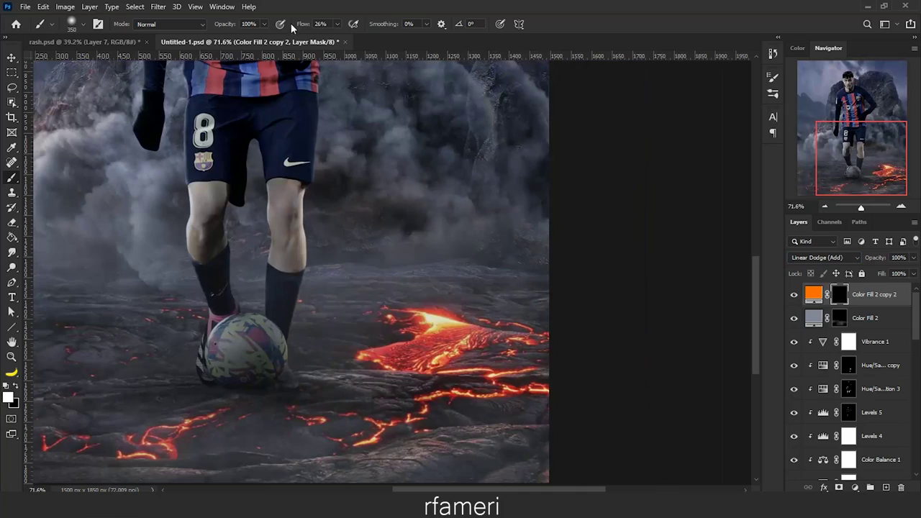
pyautogui.write('3')
pyautogui.scroll(-5, 356, 360)
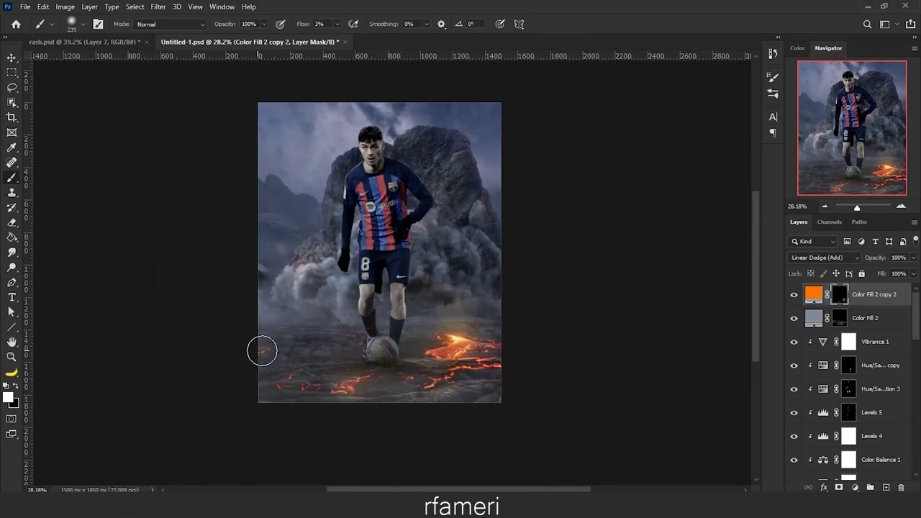
pyautogui.scroll(3, 458, 316)
pyautogui.press('z')
pyautogui.scroll(-5, 302, 216)
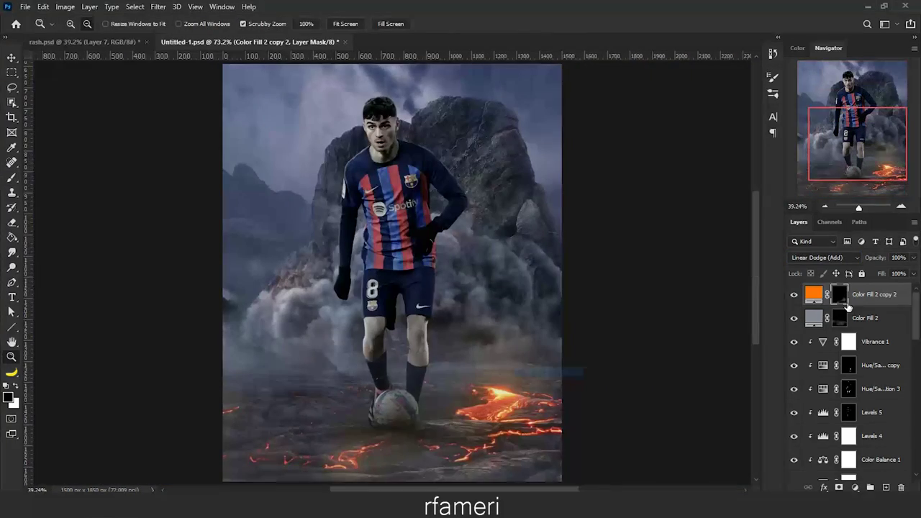
# Try a -2.89 Exposure darkening over the lava and legs, then delete Exposure 1.
pyautogui.press('Delete')
pyautogui.scroll(5, 403, 345)
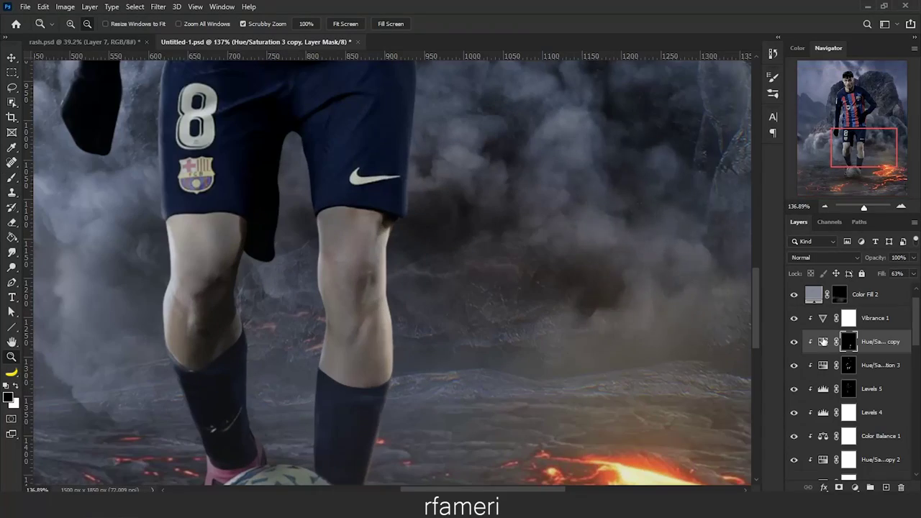
pyautogui.doubleClick(822, 341)
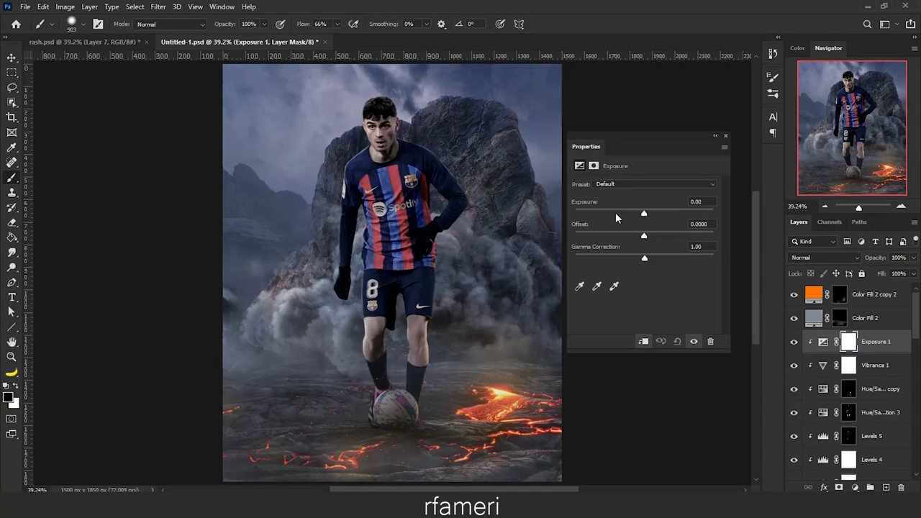
pyautogui.click(615, 213)
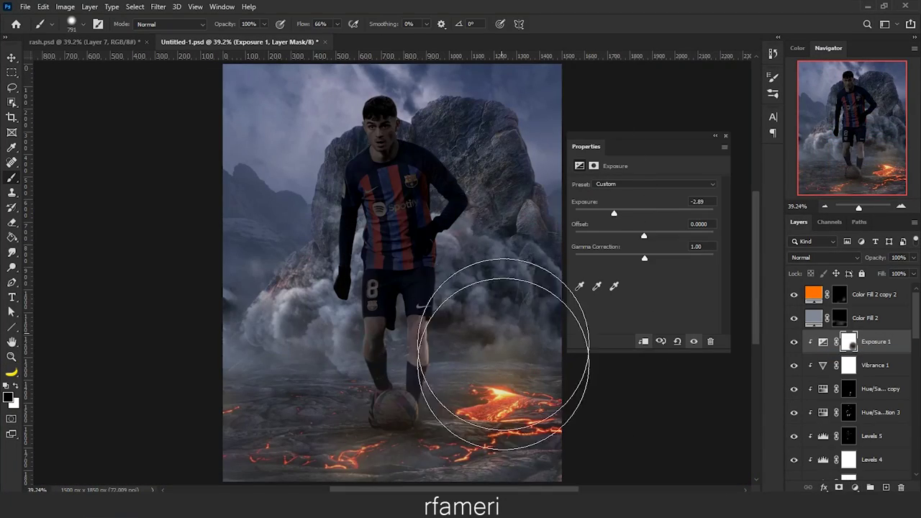
pyautogui.moveTo(369, 369); pyautogui.dragTo(305, 180)
pyautogui.press('x')
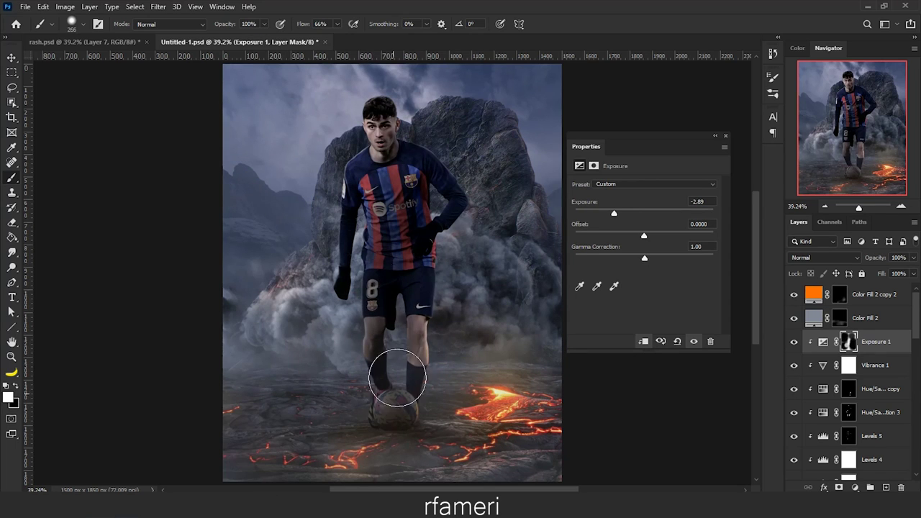
pyautogui.moveTo(882, 273); pyautogui.dragTo(868, 273)
pyautogui.press('z')
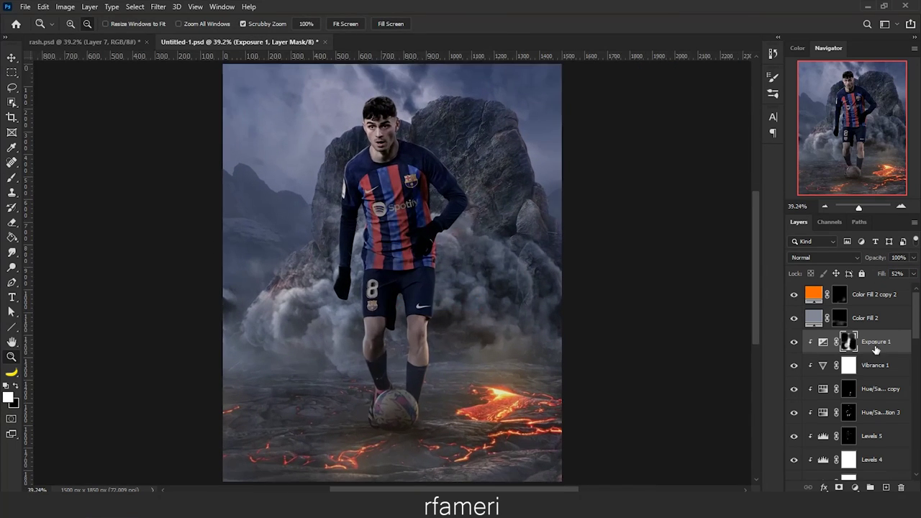
pyautogui.moveTo(875, 349); pyautogui.dragTo(901, 487)
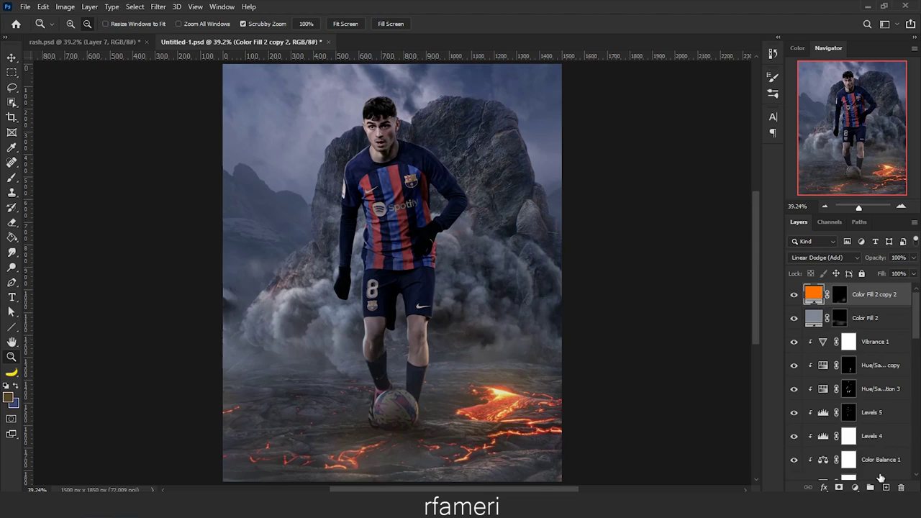
# Add a Crisp_Winter Color Lookup and a Hue/Saturation layer with saturation +17.
pyautogui.click(854, 487)
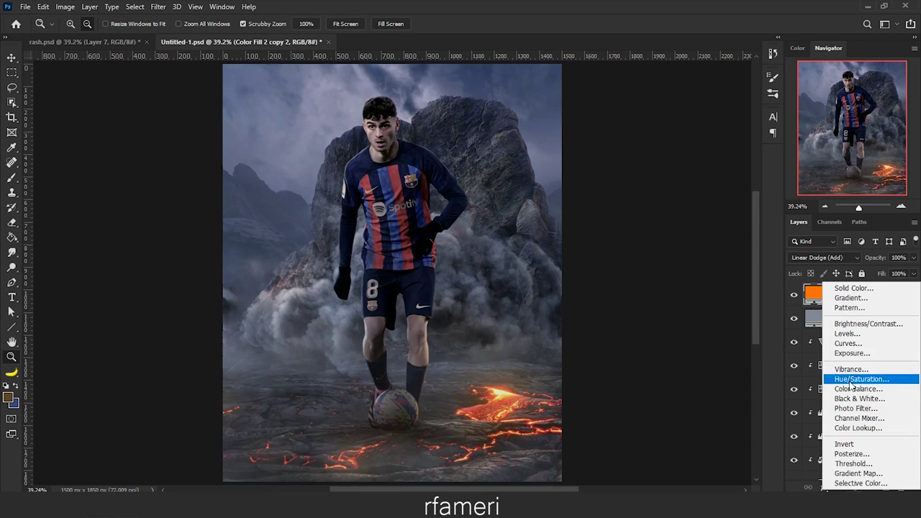
pyautogui.click(858, 427)
pyautogui.click(658, 179)
pyautogui.click(679, 109)
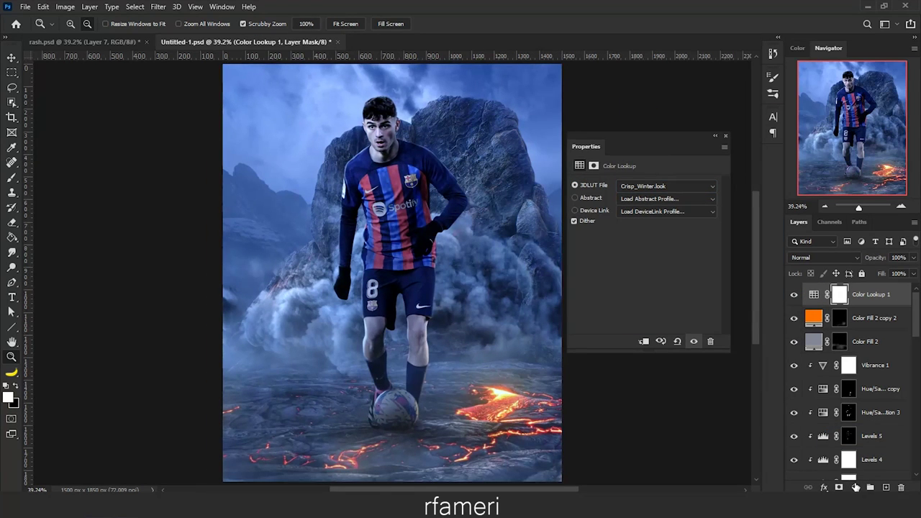
pyautogui.click(855, 487)
pyautogui.click(862, 379)
pyautogui.moveTo(644, 248); pyautogui.dragTo(671, 251)
# Add a Color Balance shifting midtones toward red and magenta, hidden behind a black mask.
pyautogui.click(855, 487)
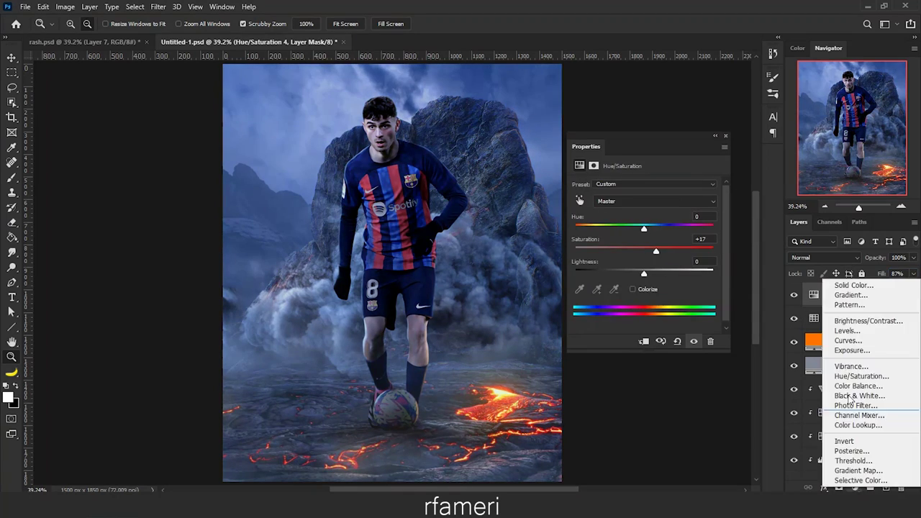
pyautogui.click(863, 391)
pyautogui.moveTo(630, 210)
pyautogui.mouseDown()
pyautogui.moveTo(638, 211)
pyautogui.moveTo(620, 229)
pyautogui.mouseUp()
pyautogui.press('b')
pyautogui.hotkey('ctrl', 'o')
pyautogui.click(419, 274)
pyautogui.click(715, 134)
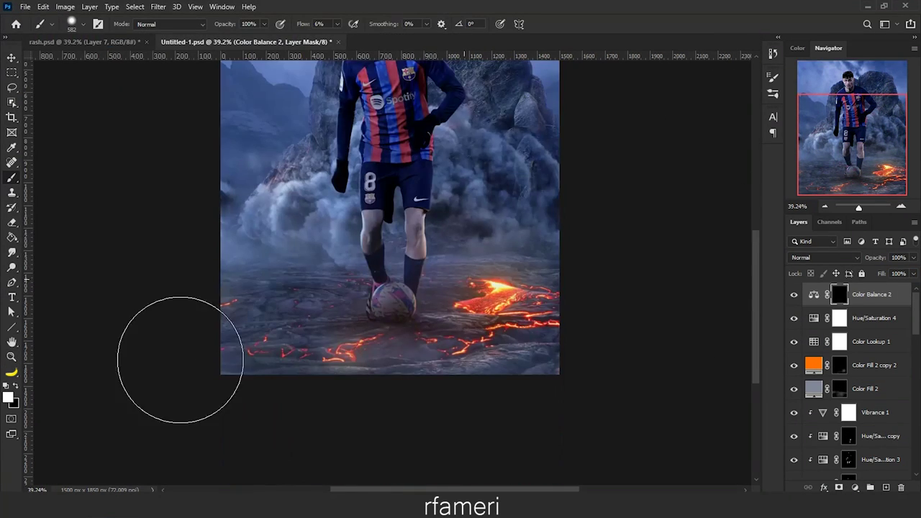
# Add a second masked Color Balance pushing midtones toward cyan and blue.
pyautogui.press('z')
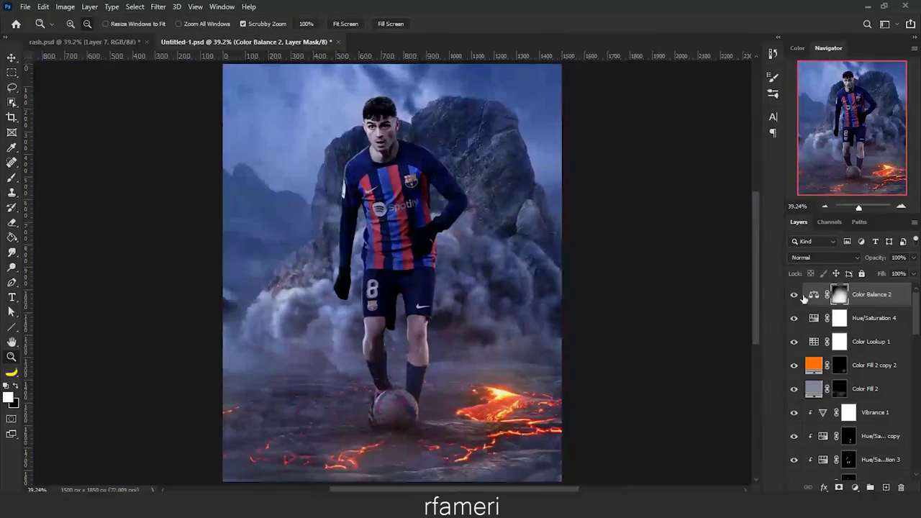
pyautogui.click(854, 487)
pyautogui.click(863, 391)
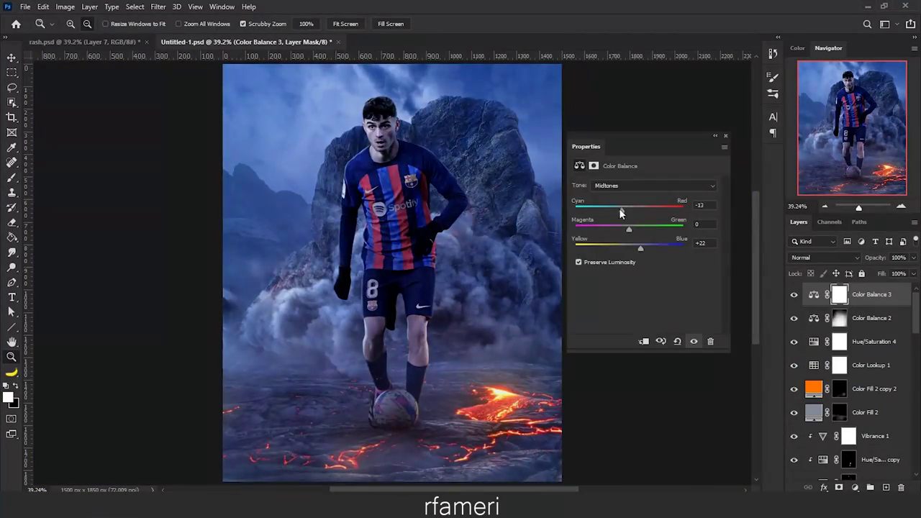
pyautogui.click(714, 135)
pyautogui.press('b')
pyautogui.scroll(-3, 442, 308)
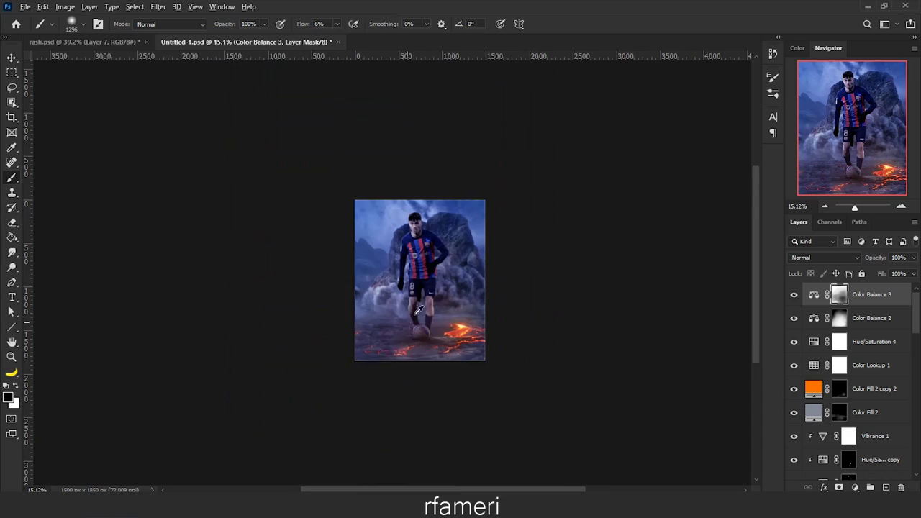
pyautogui.press('z')
pyautogui.hotkey('ctrl', '0')
pyautogui.scroll(-5, 869, 420)
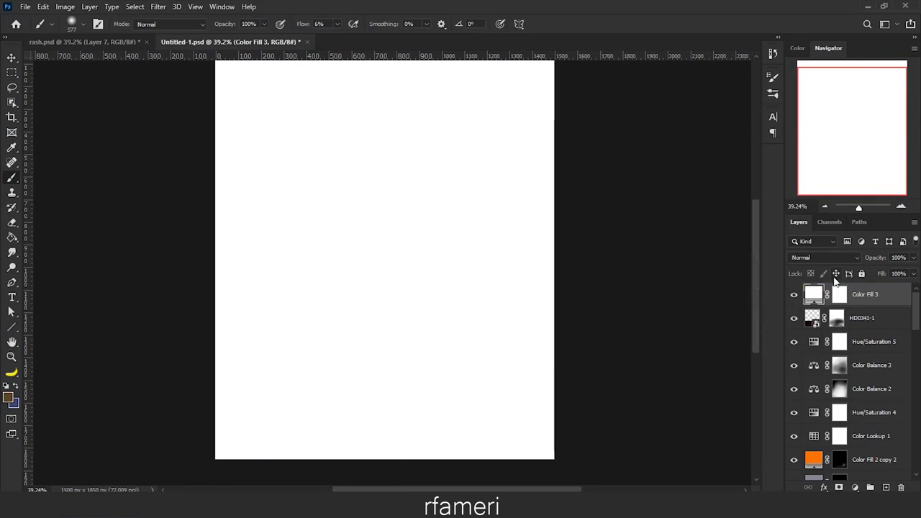
# Bring the whole player into view and add Hue/Saturation above Color Balance 1 copy.
pyautogui.scroll(-5, 376, 215)
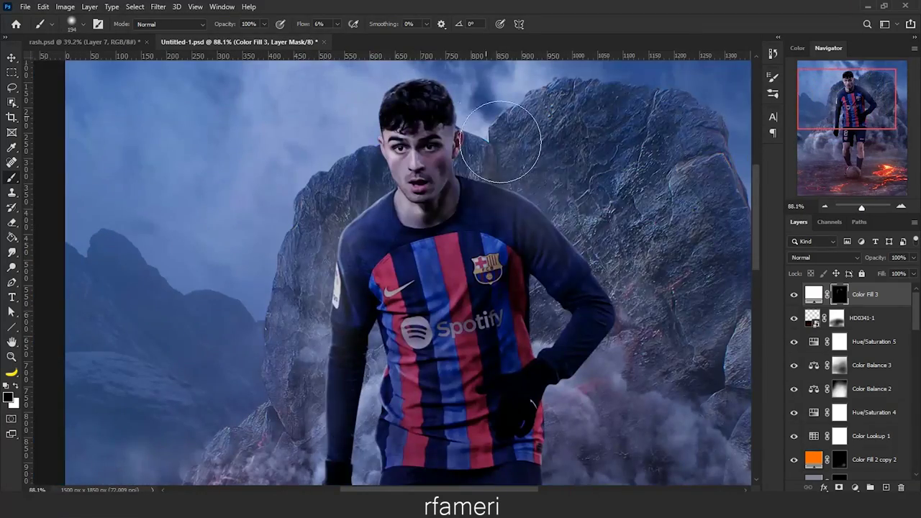
pyautogui.scroll(-2, 507, 173)
pyautogui.scroll(-5, 527, 285)
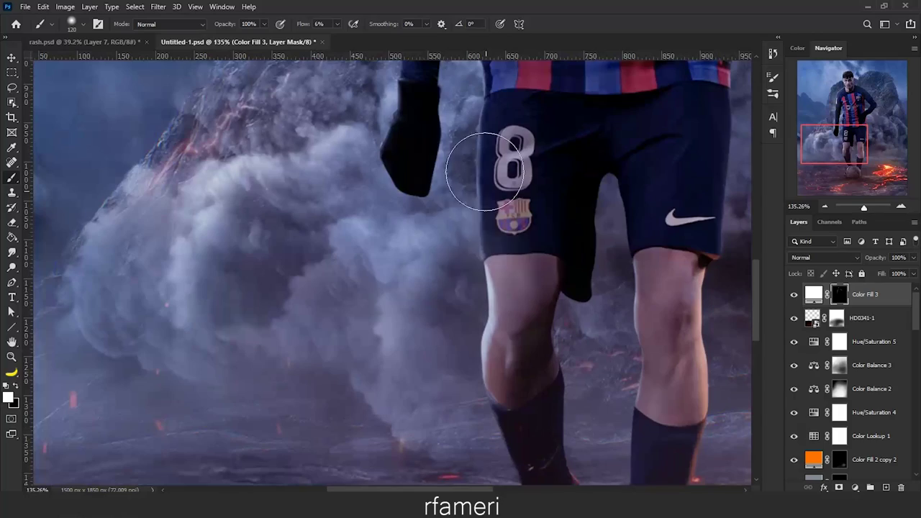
pyautogui.scroll(-3, 585, 266)
pyautogui.moveTo(597, 203); pyautogui.dragTo(617, 379)
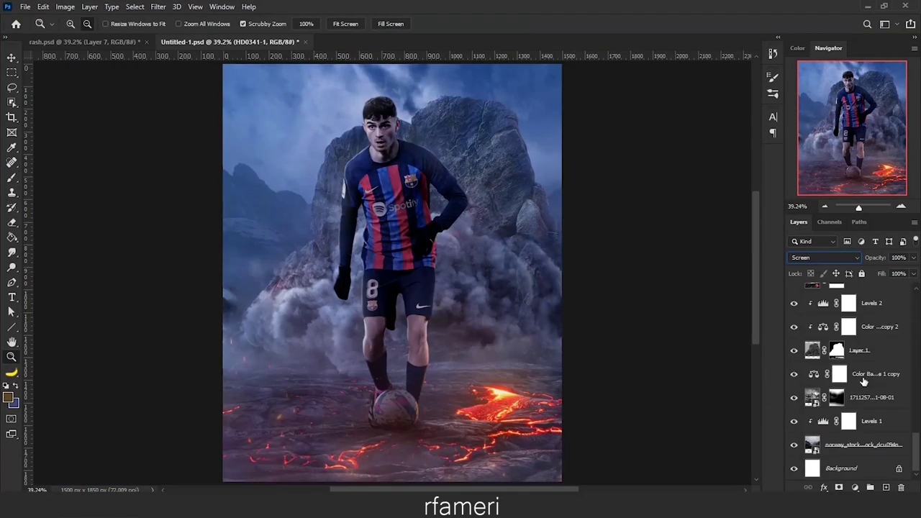
pyautogui.click(863, 382)
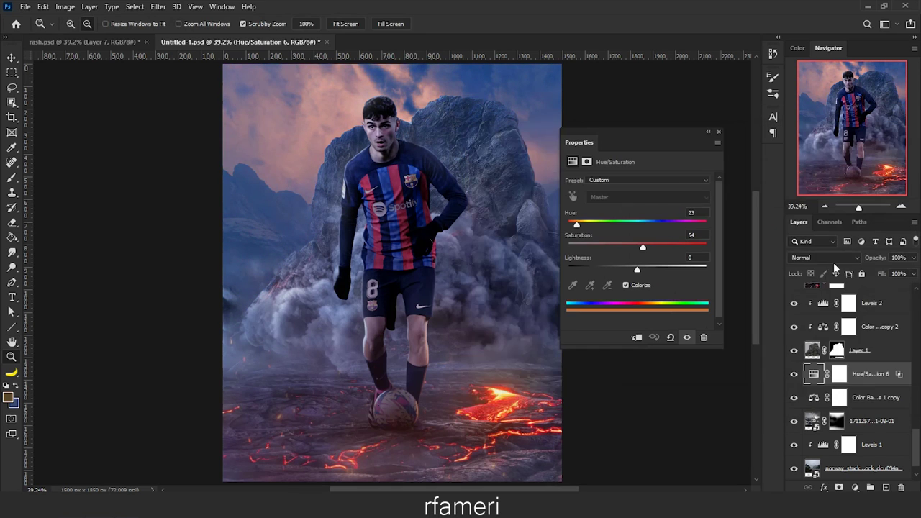
# Colorize the Hue/Saturation layer to hue 190 blue in Screen blend mode.
pyautogui.click(828, 257)
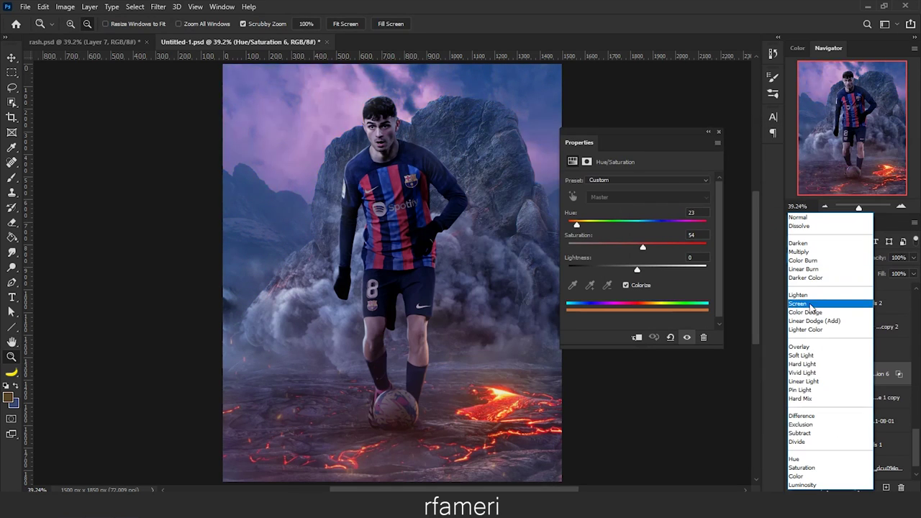
pyautogui.click(801, 364)
pyautogui.moveTo(576, 225); pyautogui.dragTo(641, 224)
pyautogui.click(797, 257)
pyautogui.click(797, 318)
pyautogui.scroll(1, 848, 374)
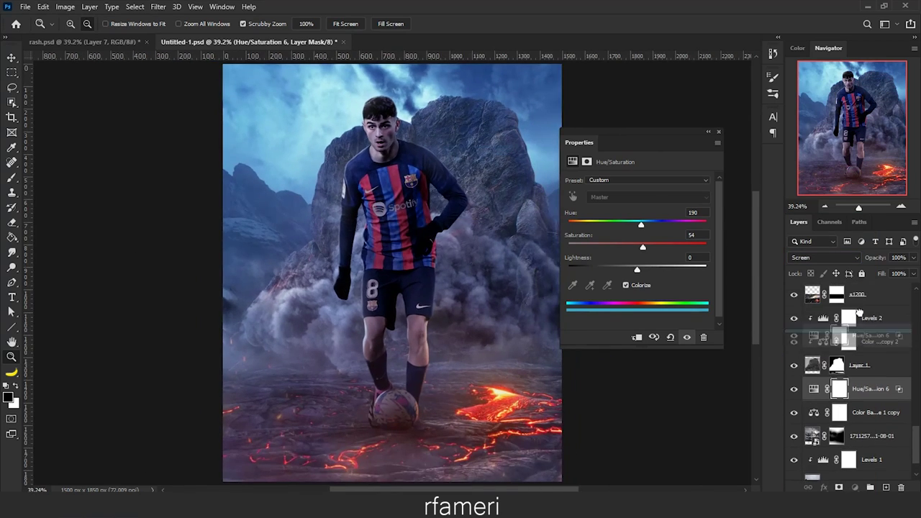
# Duplicate the blue layer, black-mask it, and paint it into the smoke at low flow.
pyautogui.moveTo(871, 318)
pyautogui.mouseDown()
pyautogui.moveTo(823, 186)
pyautogui.moveTo(849, 341)
pyautogui.mouseUp()
pyautogui.hotkey('ctrl', 'i')
pyautogui.press('b')
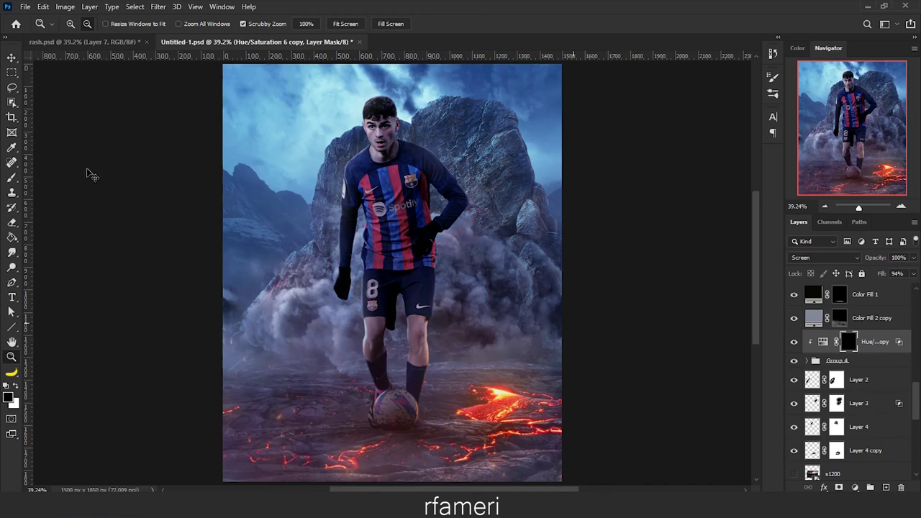
pyautogui.scroll(1, 342, 329)
pyautogui.press('x')
pyautogui.hotkey('shift', '0')
pyautogui.hotkey('shift', '4')
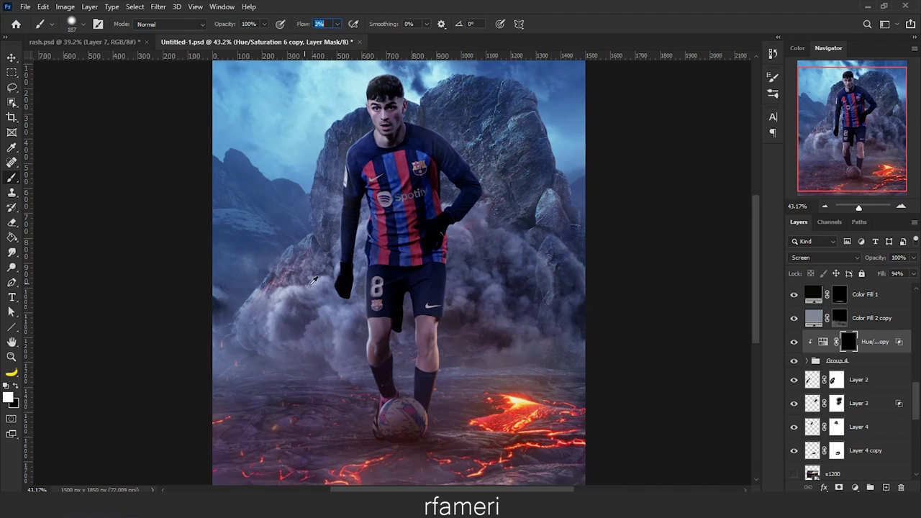
pyautogui.scroll(1, 395, 358)
pyautogui.moveTo(465, 245); pyautogui.dragTo(292, 274)
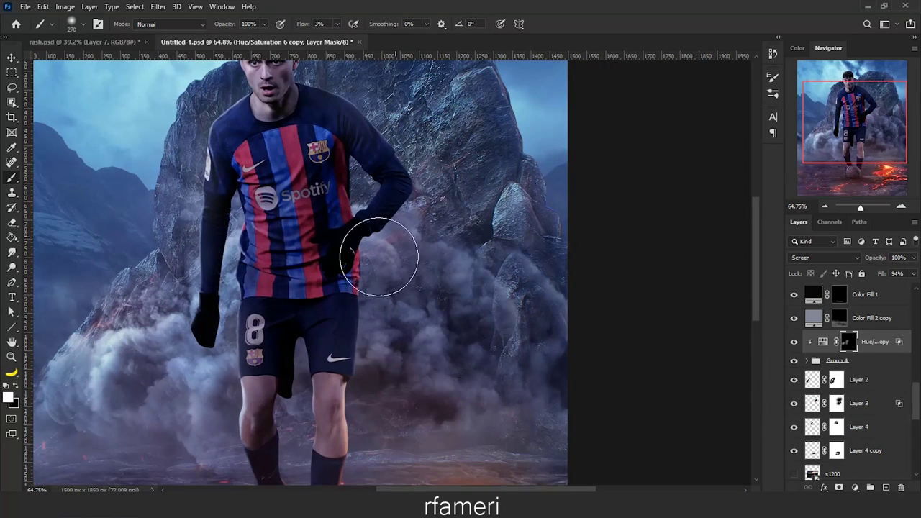
pyautogui.moveTo(135, 384); pyautogui.dragTo(293, 357)
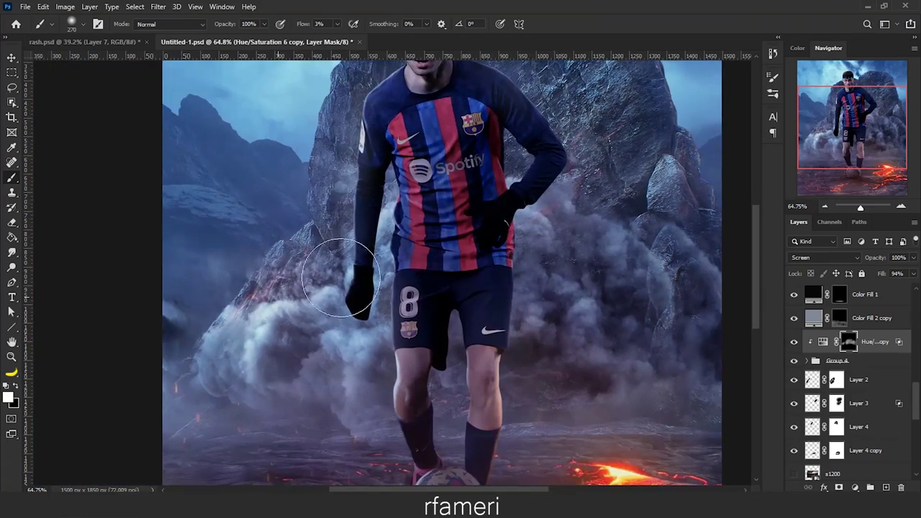
# Add an Exposure adjustment of -0.83 clipped to the rock layer.
pyautogui.press('z')
pyautogui.rightClick(416, 207)
pyautogui.click(440, 212)
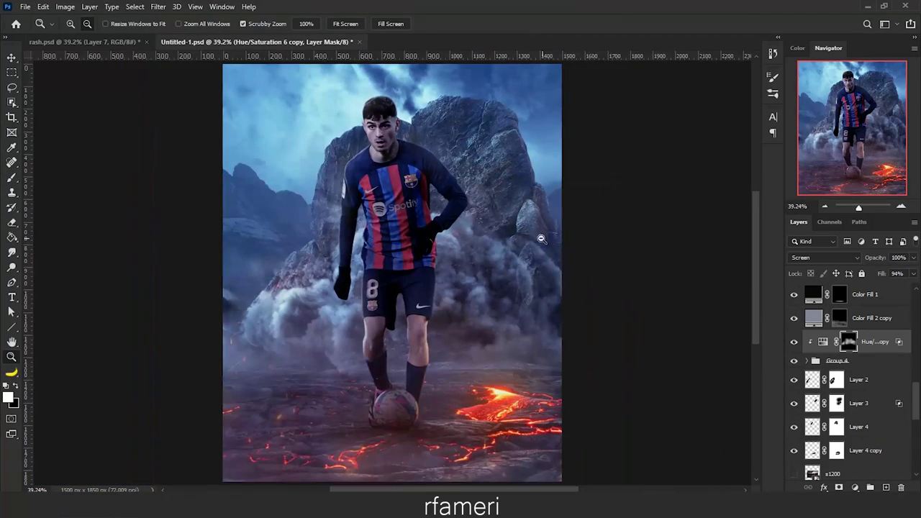
pyautogui.scroll(-5, 889, 396)
pyautogui.click(860, 397)
pyautogui.click(854, 487)
pyautogui.click(845, 344)
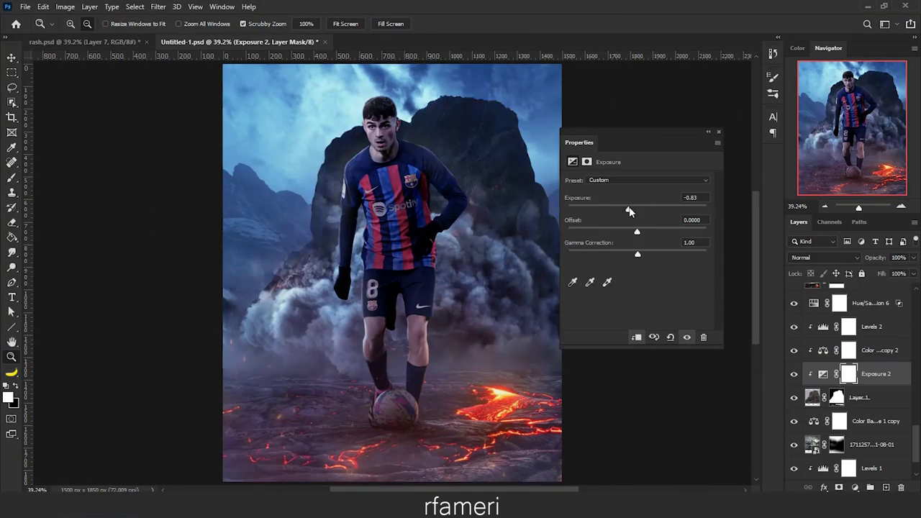
# Add a Soft_Warming Color Lookup layer at 69% fill.
pyautogui.press('b')
pyautogui.scroll(2, 395, 111)
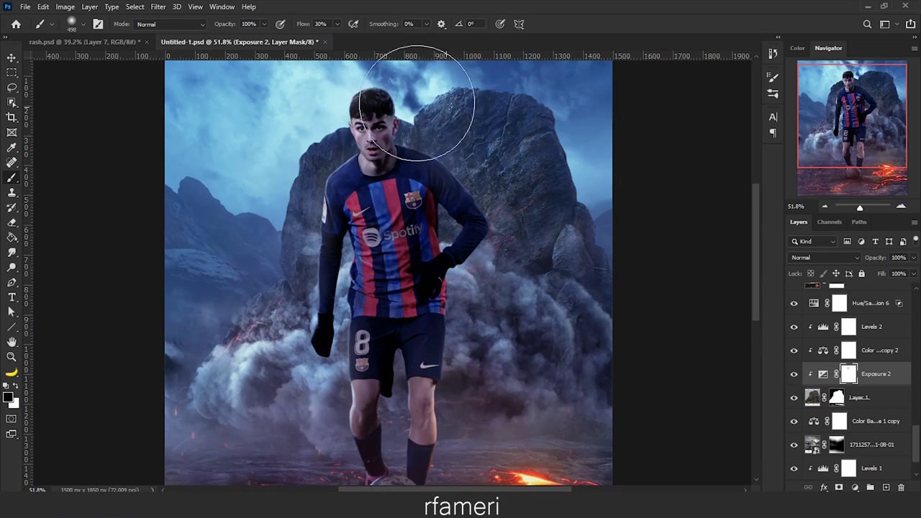
pyautogui.scroll(-2, 247, 339)
pyautogui.press('z')
pyautogui.scroll(5, 874, 292)
pyautogui.click(875, 293)
pyautogui.click(854, 487)
pyautogui.click(856, 420)
pyautogui.click(659, 182)
pyautogui.click(647, 461)
pyautogui.write('69')
pyautogui.press('Return')
pyautogui.press('b')
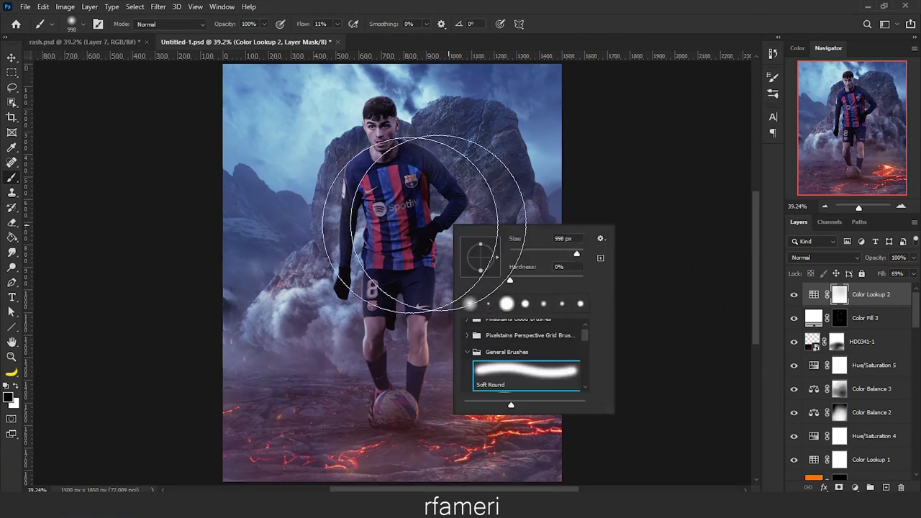
# Add Brightness/Contrast with contrast 31, then stamp everything into a smart-object Layer 8.
pyautogui.click(854, 487)
pyautogui.click(843, 319)
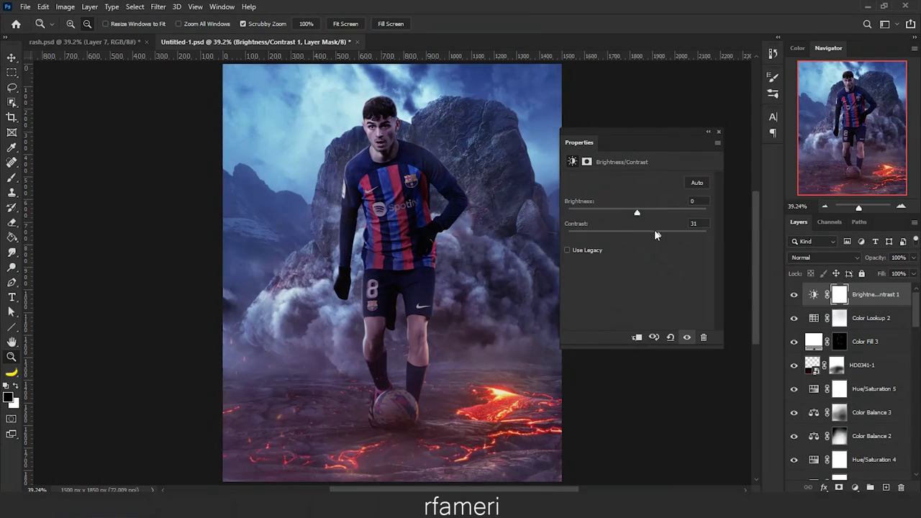
pyautogui.moveTo(437, 166); pyautogui.dragTo(421, 194)
pyautogui.hotkey('ctrl', '0')
pyautogui.hotkey('ctrl', 'shift', 'alt', 'e')
pyautogui.rightClick(863, 294)
pyautogui.click(712, 166)
pyautogui.click(159, 7)
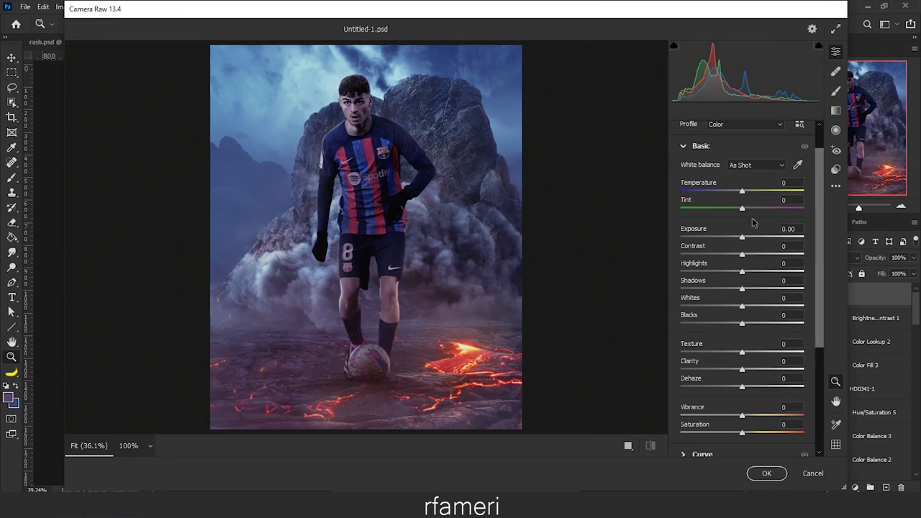
# Brighten the exposure to +0.15 and raise the contrast slightly in the Basic panel.
pyautogui.moveTo(742, 236); pyautogui.dragTo(744, 237)
pyautogui.moveTo(742, 253); pyautogui.dragTo(760, 271)
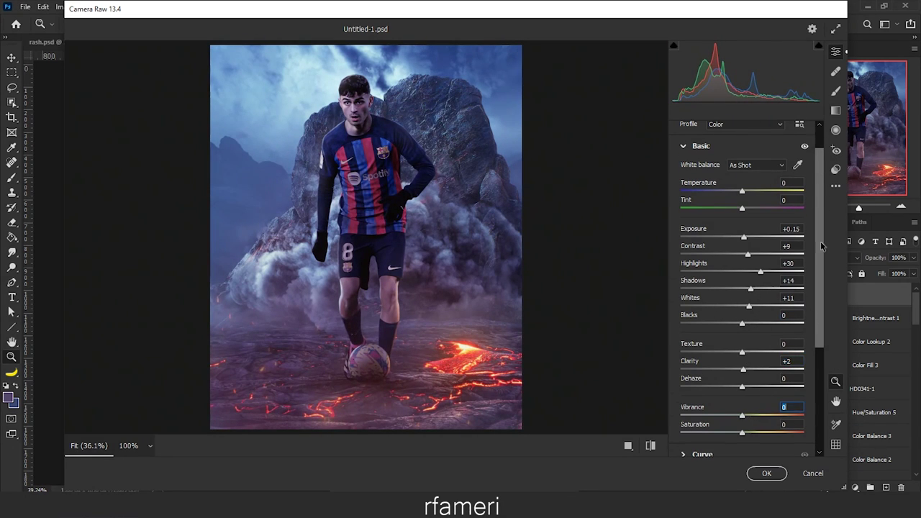
pyautogui.scroll(-5, 741, 287)
# Tweak the blue and green channel tone curves, then reset the curve to linear.
pyautogui.click(701, 284)
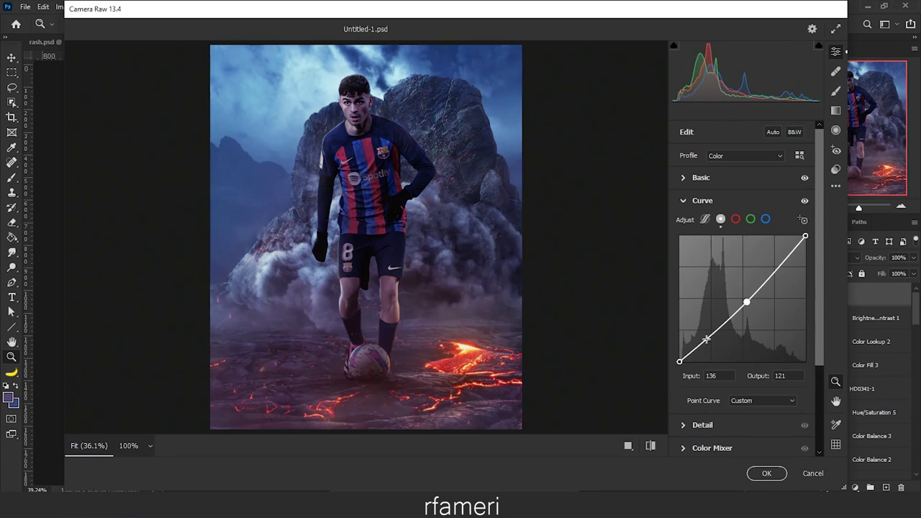
pyautogui.click(765, 218)
pyautogui.moveTo(805, 236); pyautogui.dragTo(792, 232)
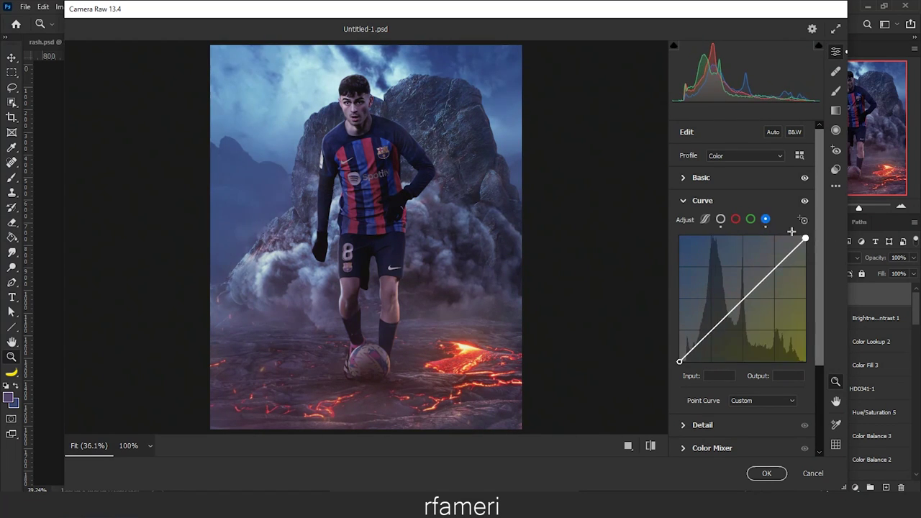
pyautogui.click(751, 219)
pyautogui.moveTo(805, 238); pyautogui.dragTo(805, 243)
pyautogui.moveTo(742, 302)
pyautogui.mouseDown()
pyautogui.moveTo(756, 319)
pyautogui.moveTo(705, 230)
pyautogui.mouseUp()
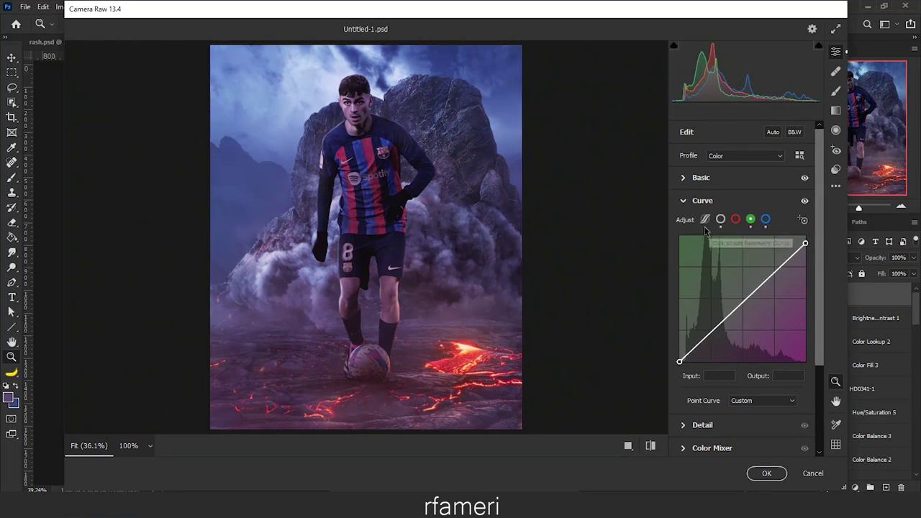
pyautogui.click(702, 200)
pyautogui.click(702, 223)
pyautogui.click(696, 227)
pyautogui.click(702, 200)
pyautogui.keyDown('alt'); pyautogui.click(702, 197); pyautogui.keyUp('alt')
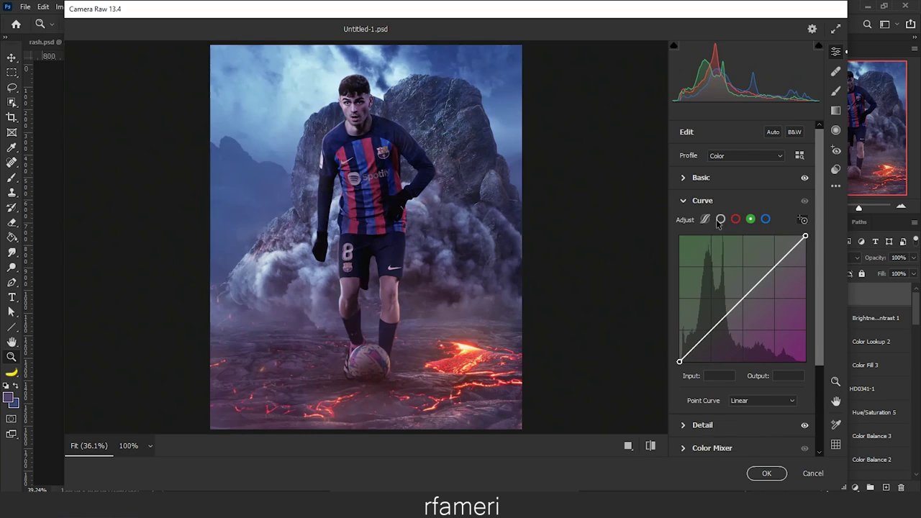
# Slightly darken the aqua tones with the Color Mixer HSL sliders.
pyautogui.scroll(-2, 685, 367)
pyautogui.click(685, 361)
pyautogui.click(712, 130)
pyautogui.scroll(-2, 752, 338)
pyautogui.moveTo(756, 324); pyautogui.dragTo(696, 329)
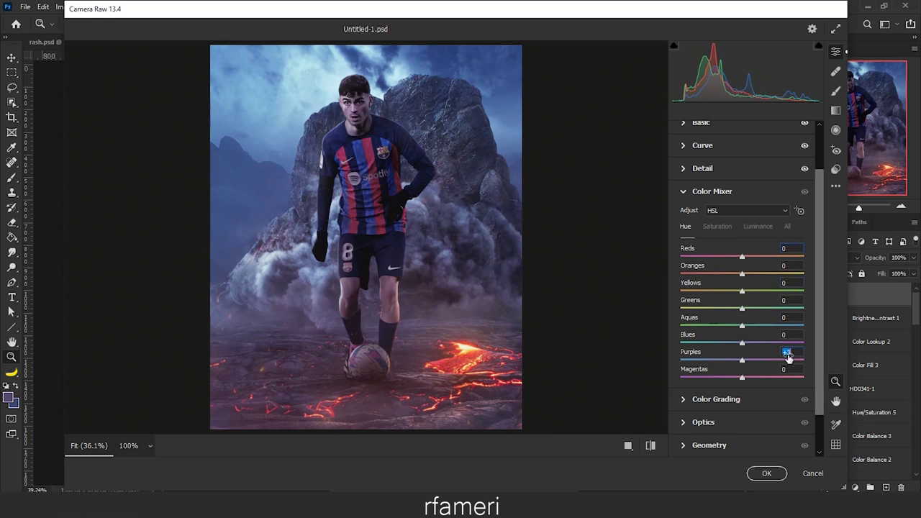
# Tint the Color Grading shadows toward purple.
pyautogui.click(716, 398)
pyautogui.scroll(-5, 741, 288)
pyautogui.moveTo(705, 266); pyautogui.dragTo(712, 270)
# Try a lens distortion amount in Optics, then reset it to 0.
pyautogui.click(702, 375)
pyautogui.moveTo(742, 320)
pyautogui.mouseDown()
pyautogui.moveTo(762, 320)
pyautogui.moveTo(710, 343)
pyautogui.moveTo(717, 327)
pyautogui.moveTo(729, 341)
pyautogui.mouseUp()
pyautogui.doubleClick(742, 320)
pyautogui.click(710, 394)
# Lower the red primary saturation, shift the green primary hue, and enter calibration values 23 and -18.
pyautogui.click(704, 427)
pyautogui.click(711, 442)
pyautogui.moveTo(742, 376); pyautogui.dragTo(756, 376)
pyautogui.moveTo(741, 393); pyautogui.dragTo(806, 395)
pyautogui.press('Tab')
pyautogui.write('23')
pyautogui.press('Tab')
pyautogui.write('-18')
pyautogui.press('Tab')
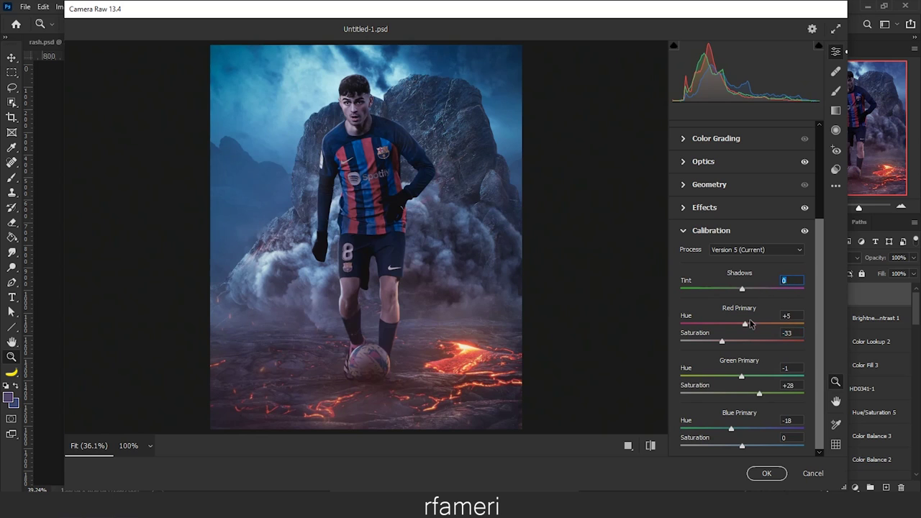
# Finalize calibration: Red hue +28/sat -13, Green hue +64/sat -6, Blue hue -21/sat +28.
pyautogui.click(757, 376)
pyautogui.click(750, 393)
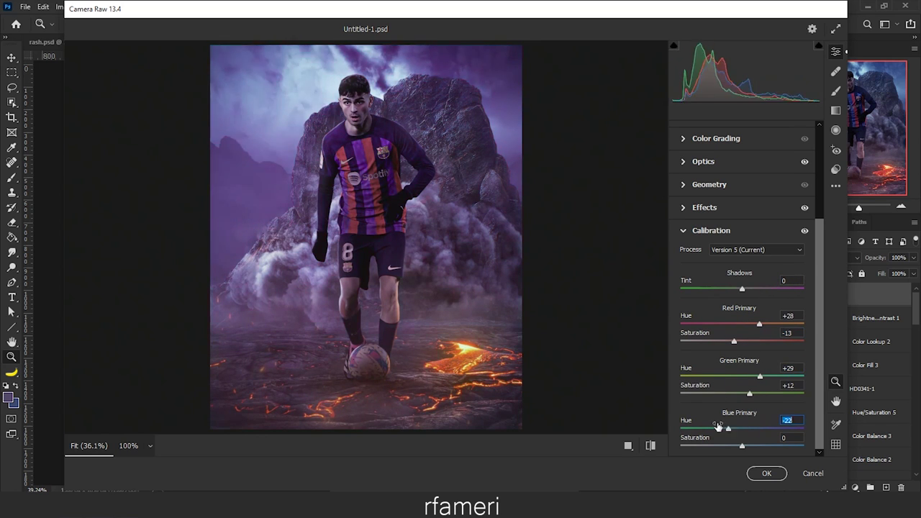
pyautogui.click(759, 446)
pyautogui.click(728, 429)
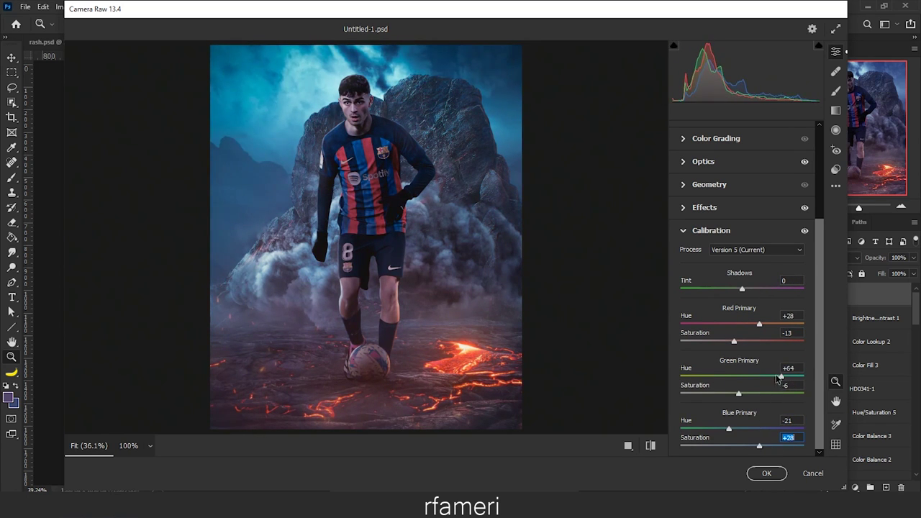